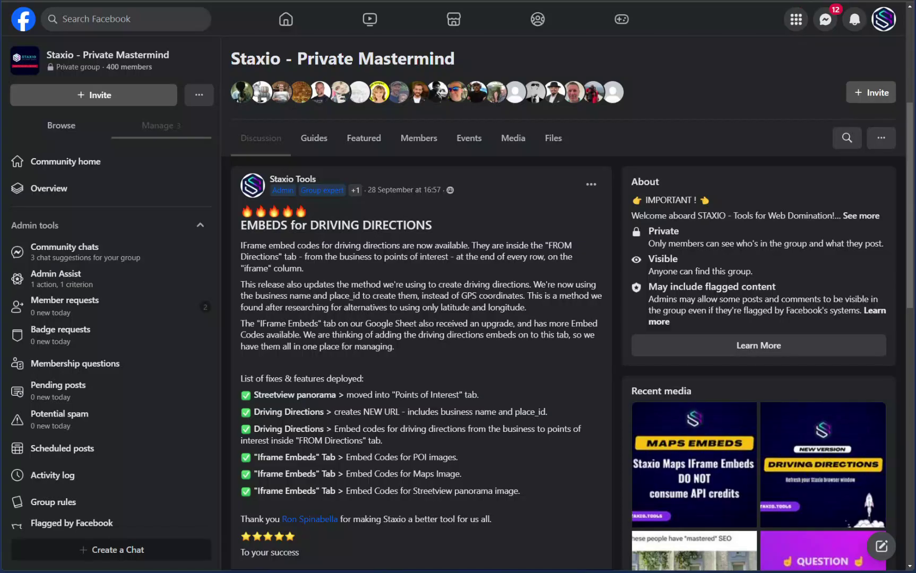
# Switch to the Staxio planner and review the Maps Builder settings from the Google Maps URL down to the build option.
pyautogui.hotkey('alt', 'Tab')
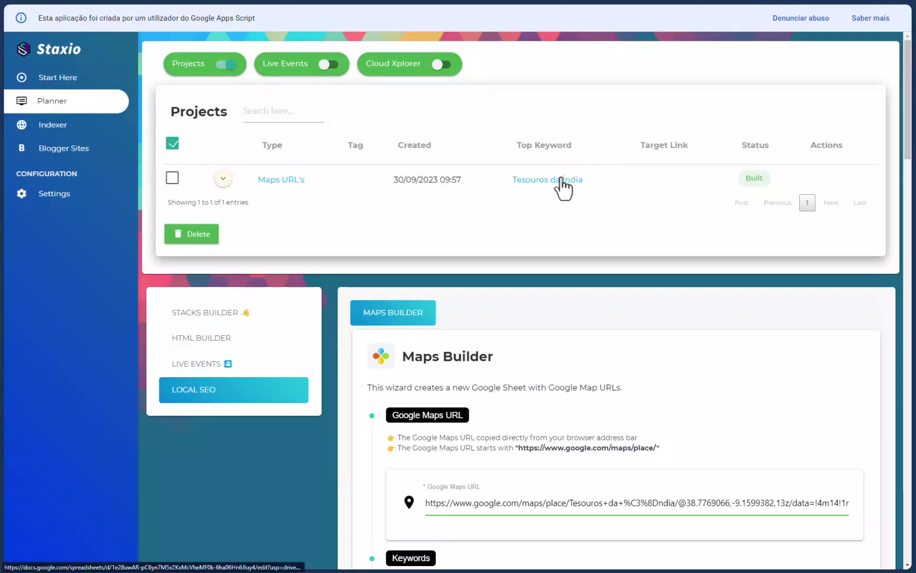
pyautogui.scroll(-4, 557, 250)
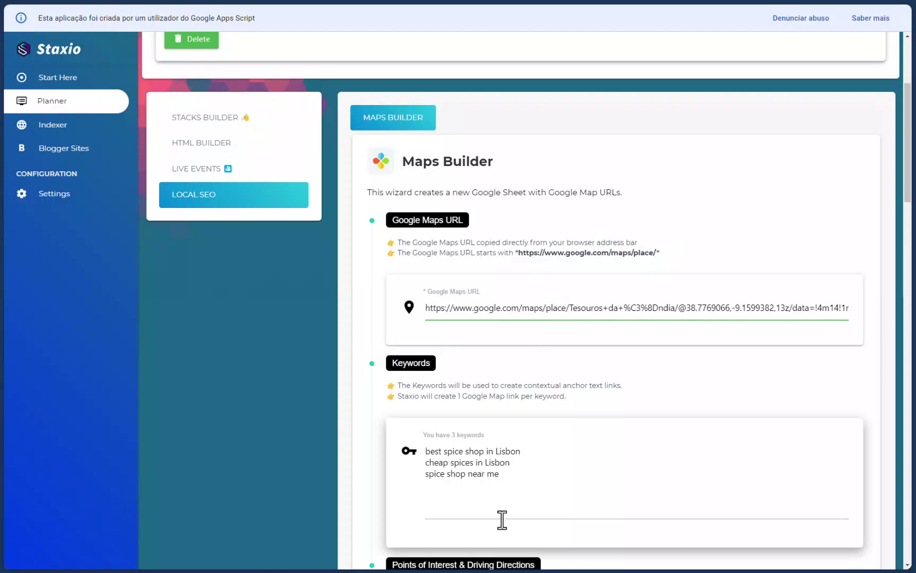
pyautogui.scroll(-8, 486, 471)
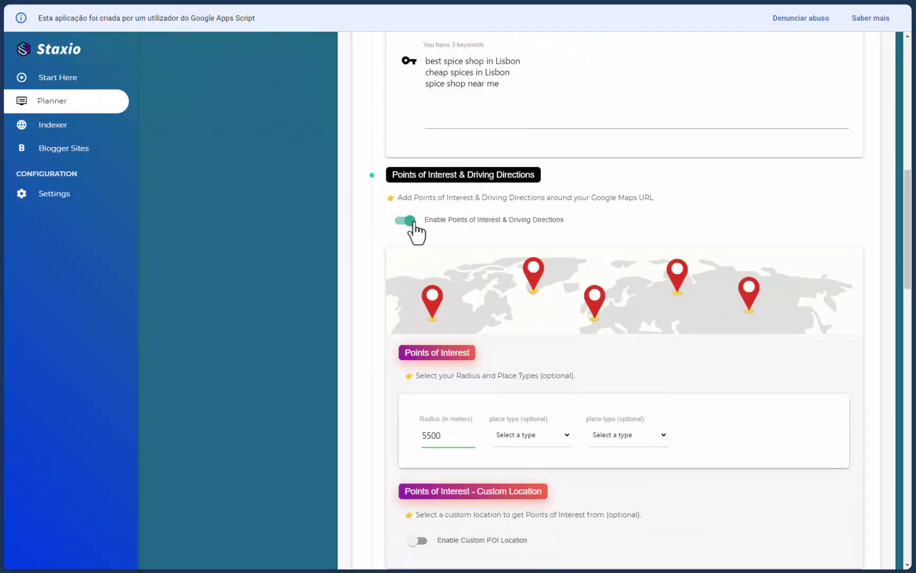
pyautogui.scroll(-2, 538, 223)
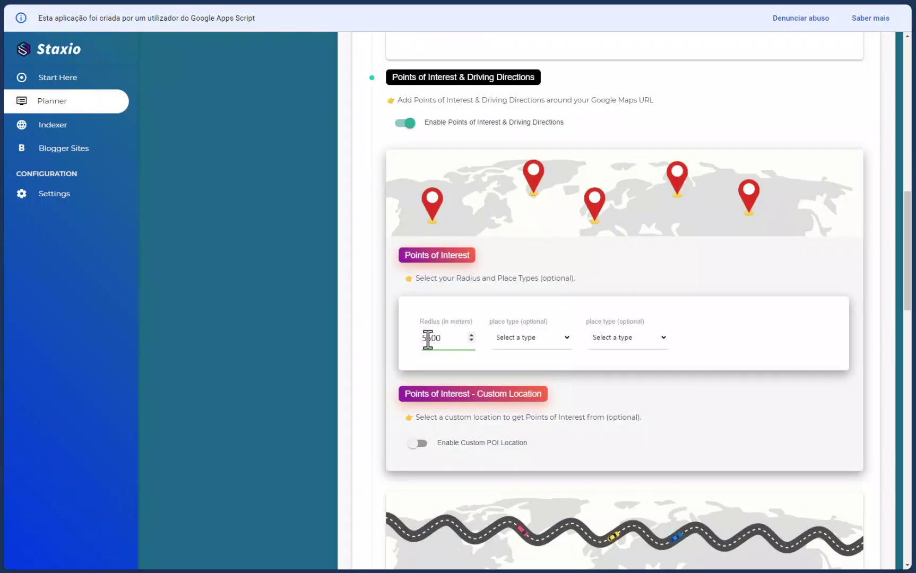
pyautogui.scroll(-6, 495, 352)
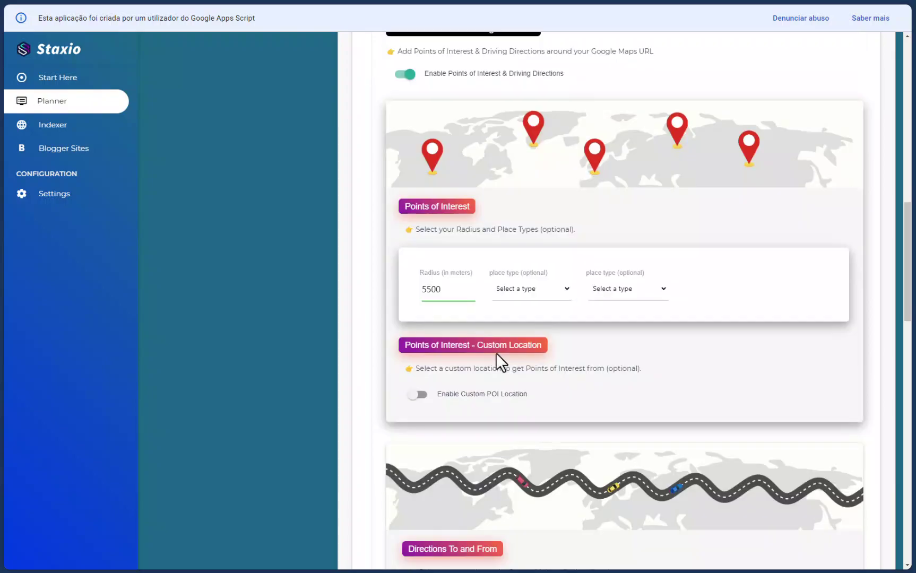
pyautogui.scroll(-1, 495, 353)
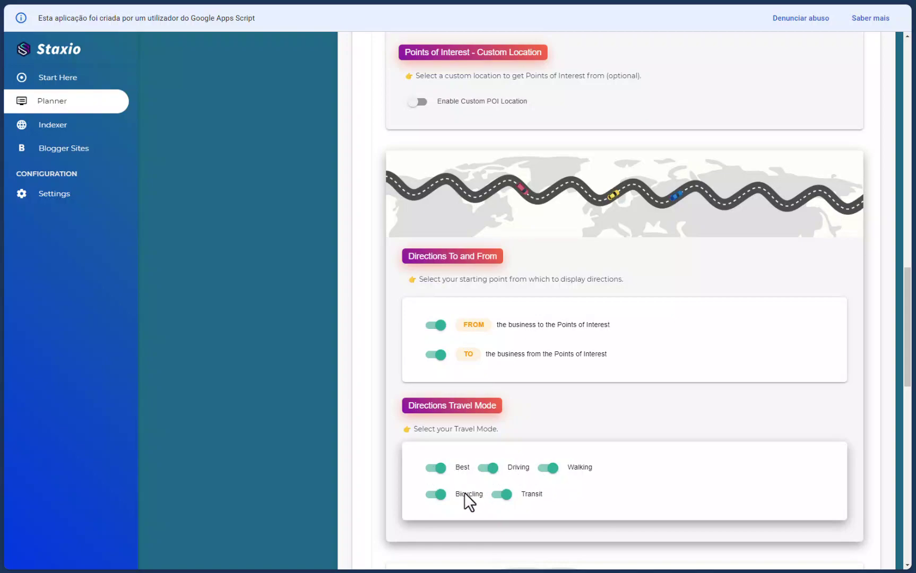
pyautogui.scroll(-10, 524, 494)
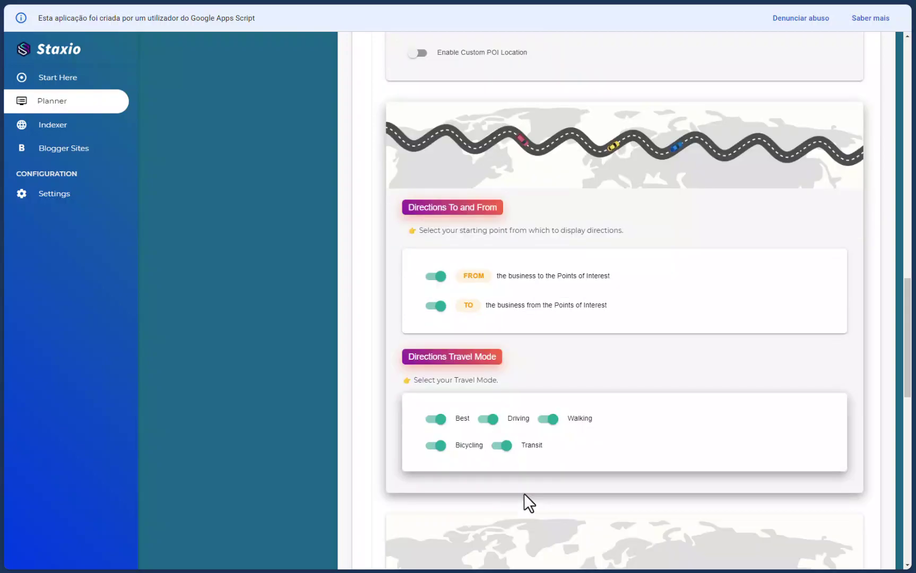
pyautogui.scroll(-5, 524, 493)
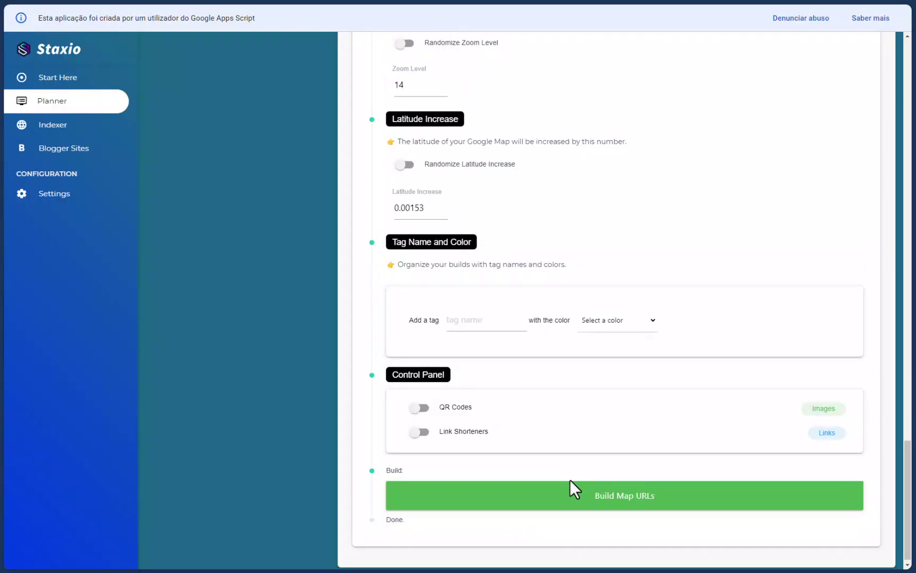
pyautogui.scroll(15, 577, 504)
pyautogui.scroll(15, 577, 507)
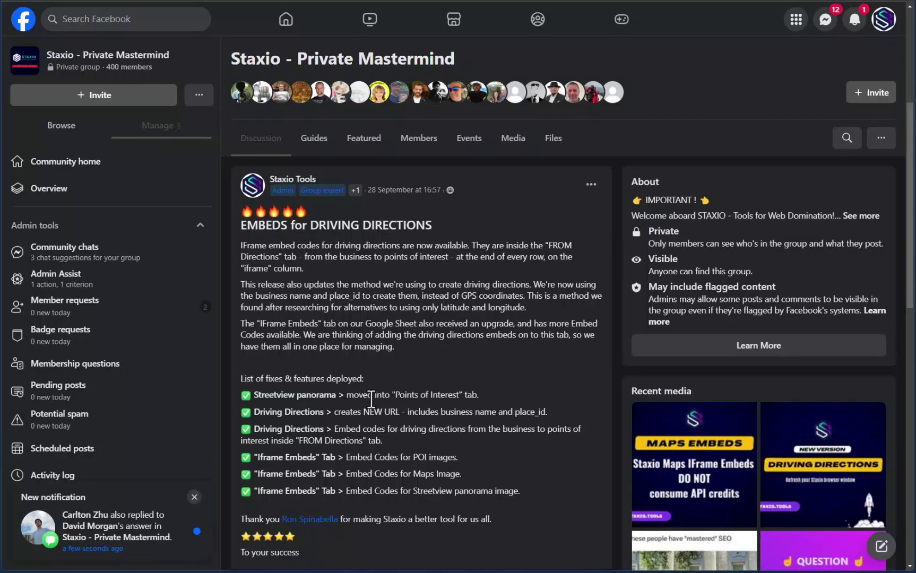
# Switch to the Tesouros da Índia spreadsheet and widen the Panorama column on the Points of Interest sheet.
pyautogui.hotkey('alt', 'Tab')
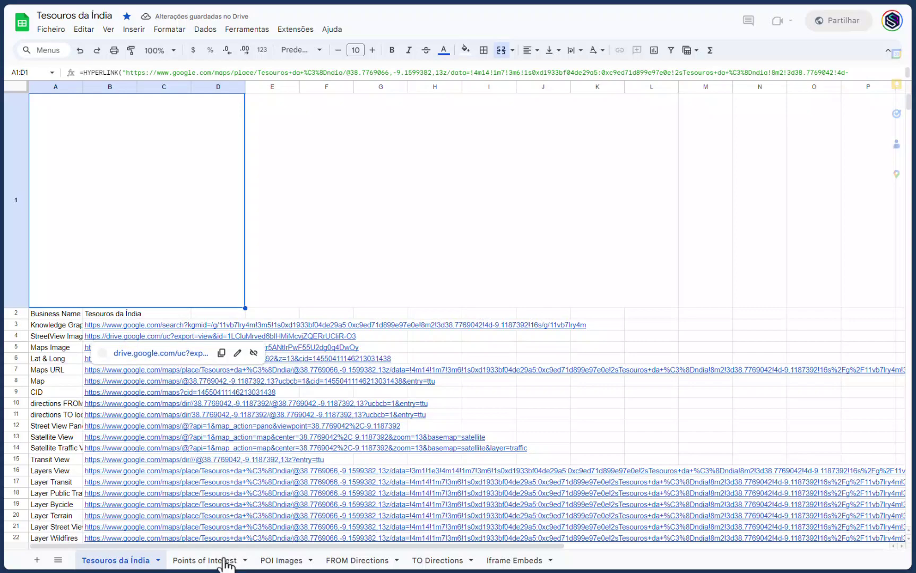
pyautogui.click(225, 561)
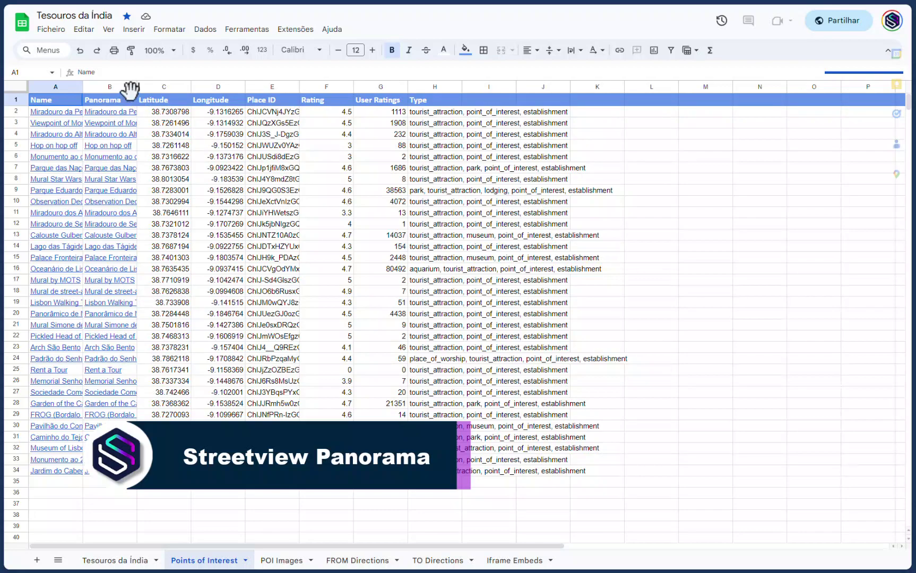
pyautogui.moveTo(137, 89); pyautogui.dragTo(191, 91)
# Open the Street View panorama link for Miradouro da Penha de França, look around the viewpoint, and return to the spreadsheet.
pyautogui.moveTo(125, 114)
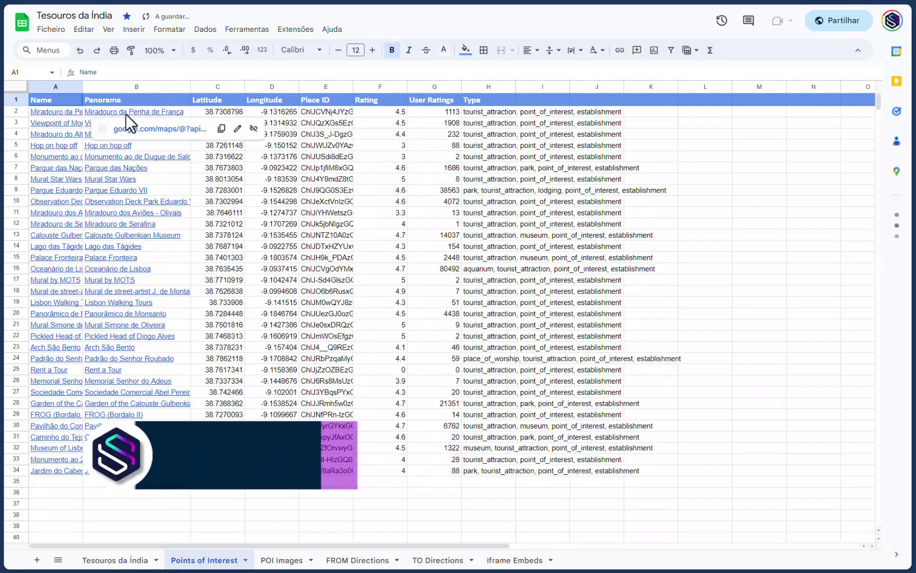
pyautogui.click(125, 113)
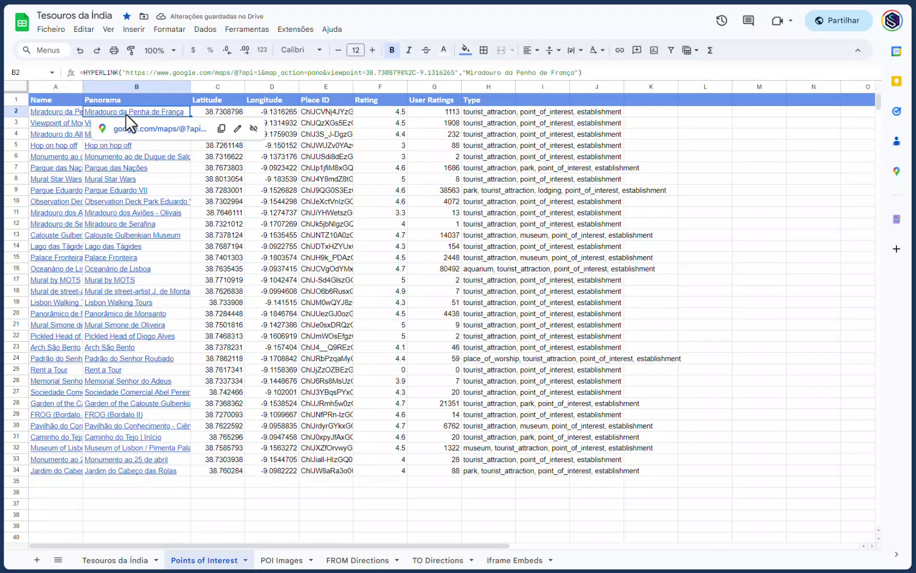
pyautogui.click(136, 134)
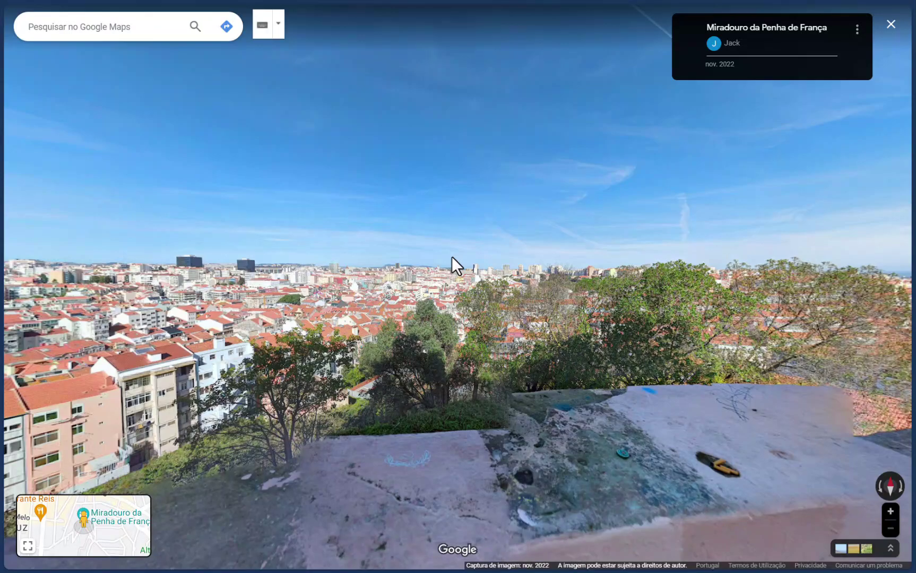
pyautogui.moveTo(554, 263); pyautogui.dragTo(352, 268)
pyautogui.moveTo(640, 264); pyautogui.dragTo(420, 297)
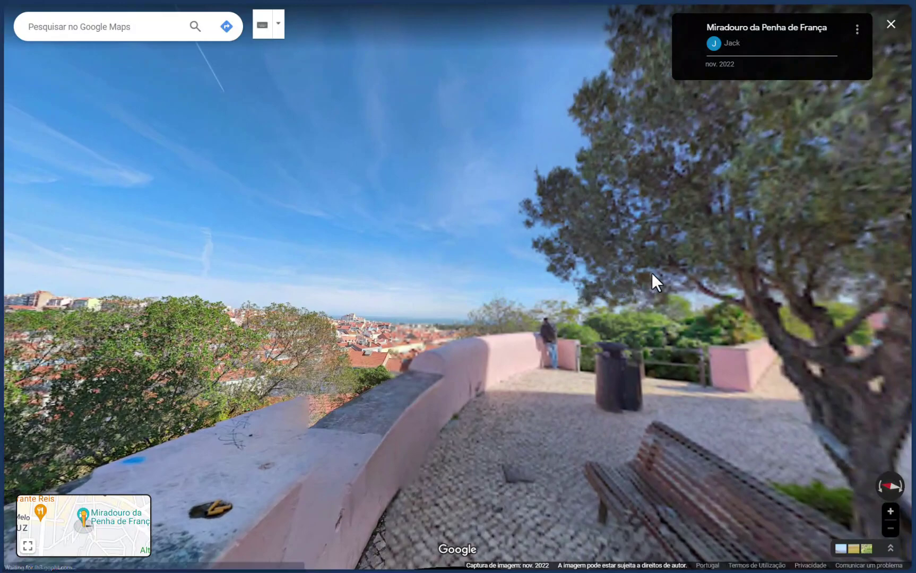
pyautogui.moveTo(680, 271); pyautogui.dragTo(430, 277)
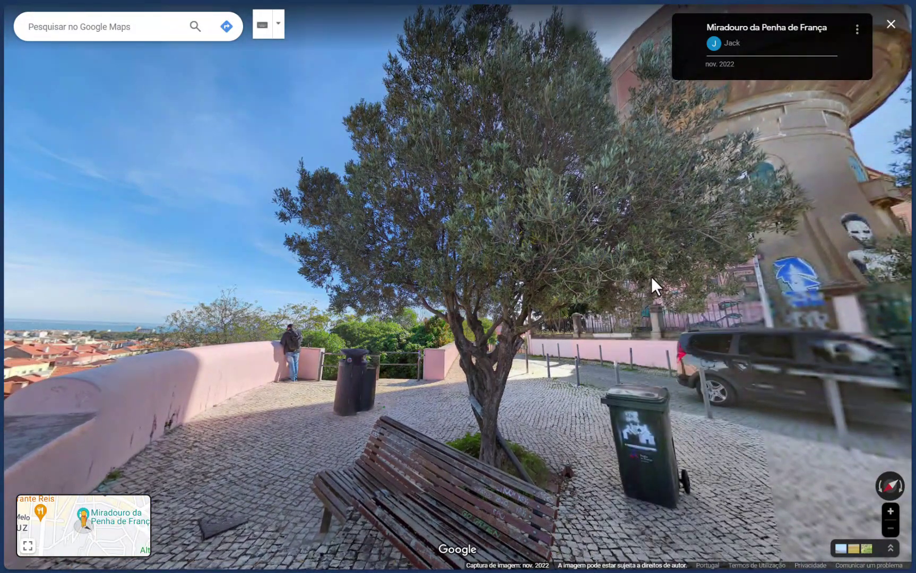
pyautogui.moveTo(651, 276); pyautogui.dragTo(436, 205)
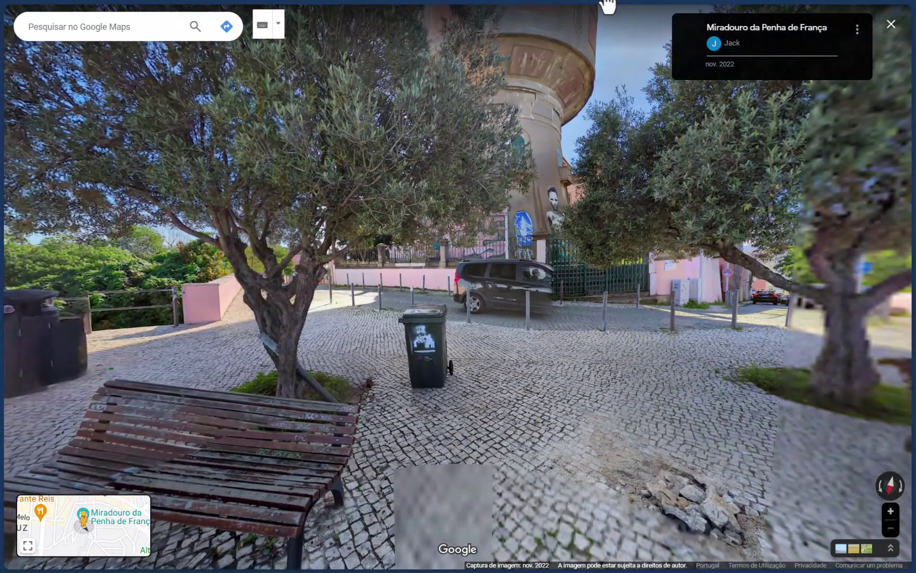
pyautogui.click(569, 5)
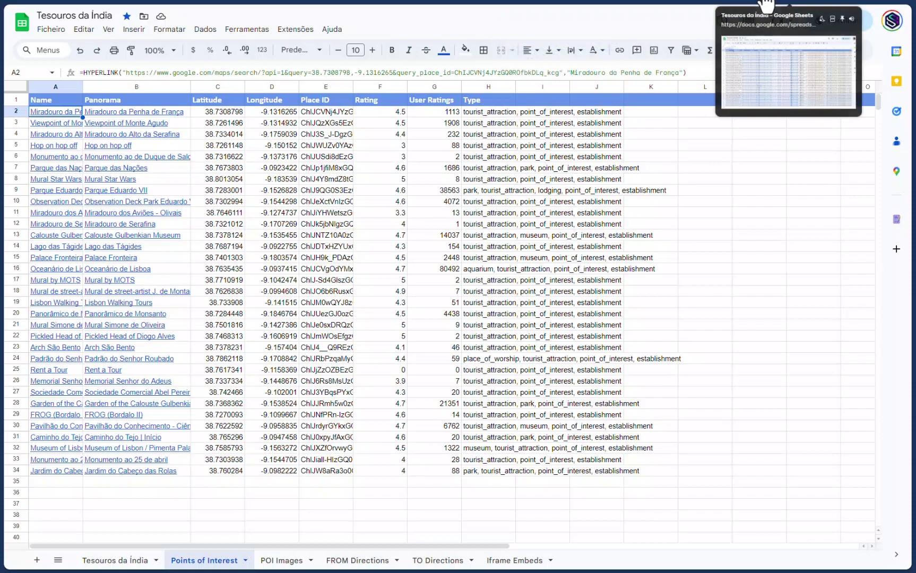
pyautogui.hotkey('alt', 'Tab')
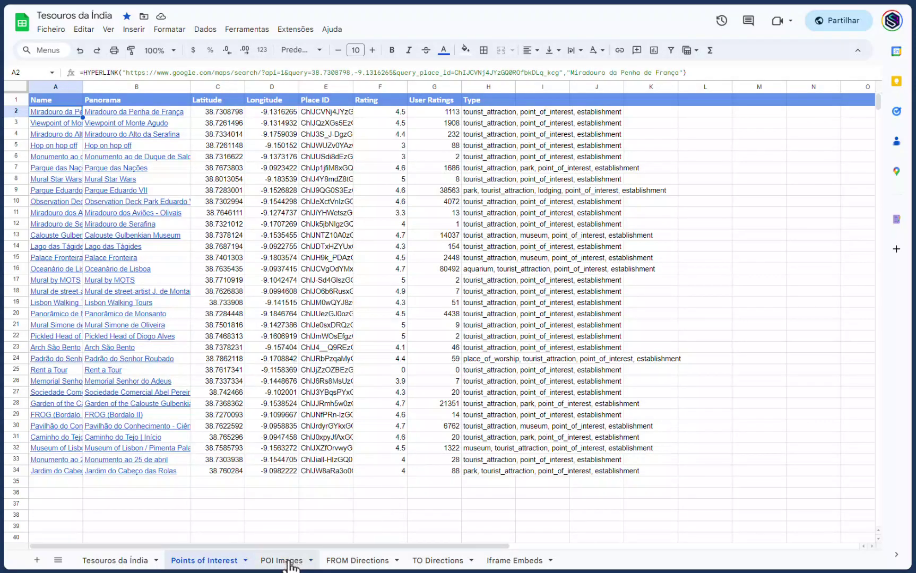
# Open the FROM Directions sheet and check the matching direction and travel mode settings in the Staxio Maps Builder.
pyautogui.click(357, 565)
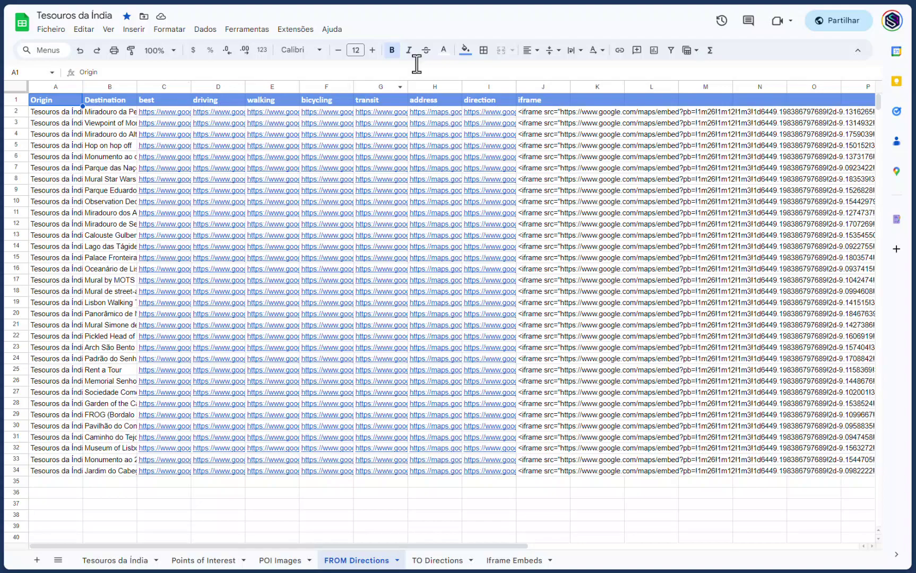
pyautogui.click(509, 2)
pyautogui.scroll(-10, 502, 375)
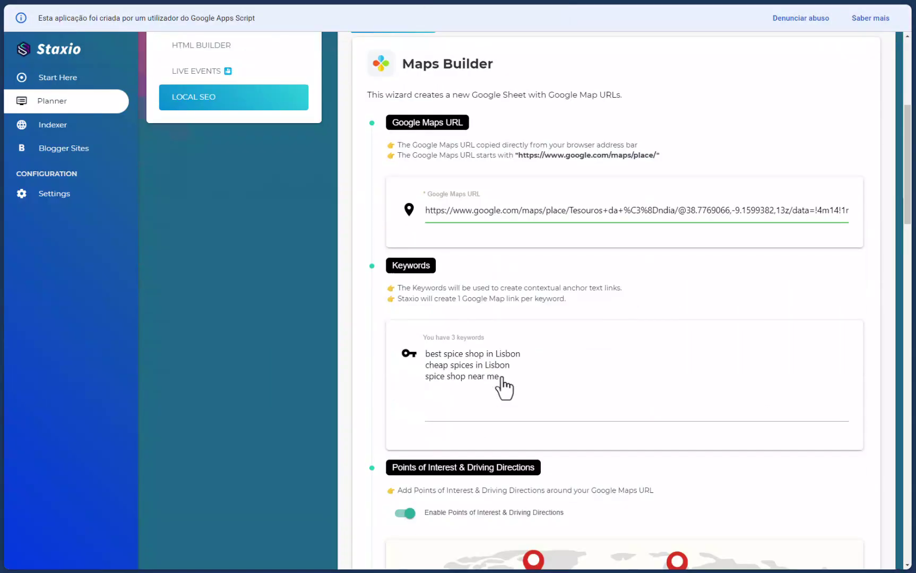
pyautogui.scroll(-8, 501, 375)
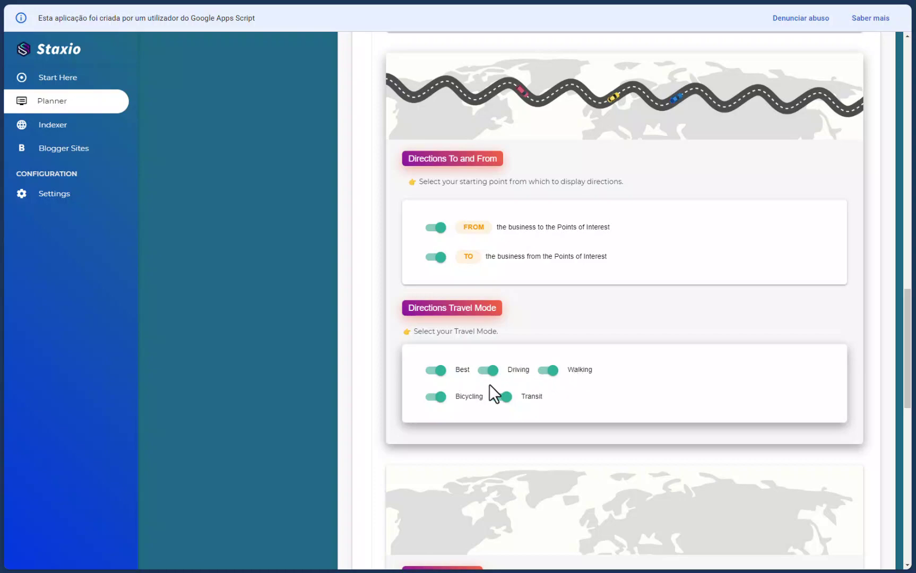
pyautogui.click(568, 5)
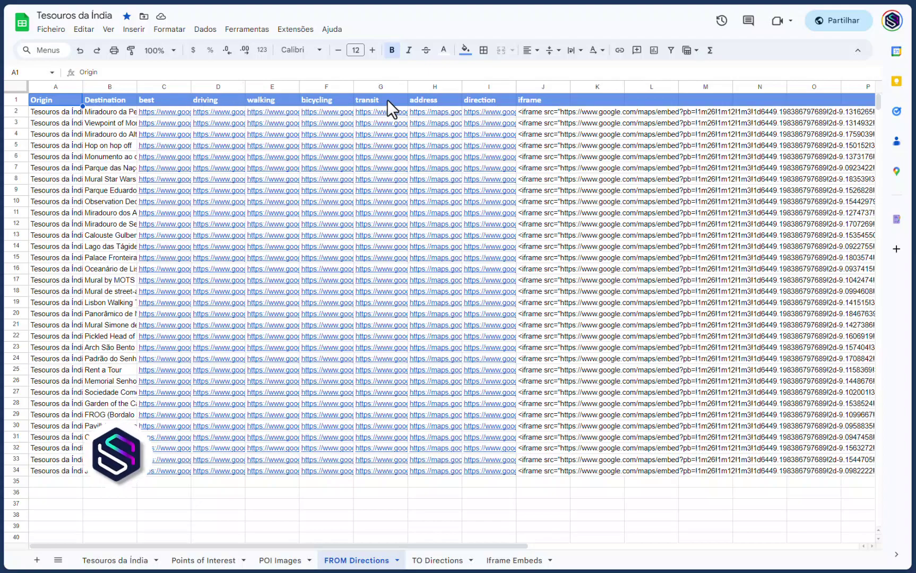
# Open the driving directions link to Miradouro da Penha de França and inspect the route's origin and destination in Google Maps.
pyautogui.click(222, 112)
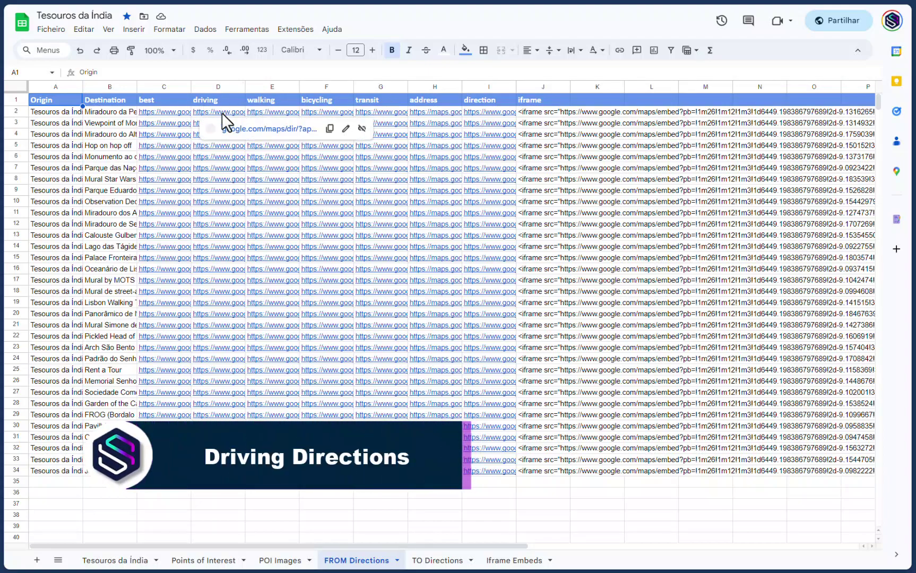
pyautogui.click(237, 139)
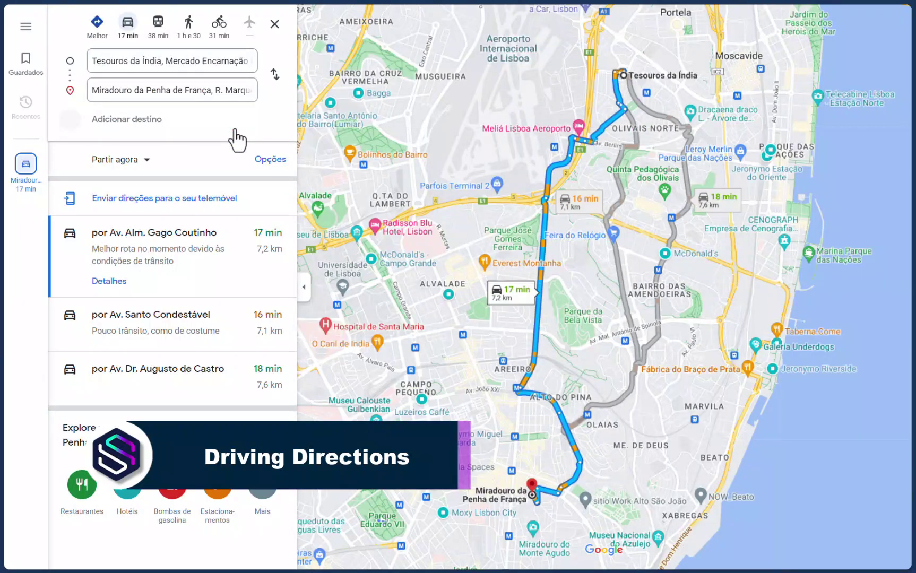
pyautogui.click(94, 61)
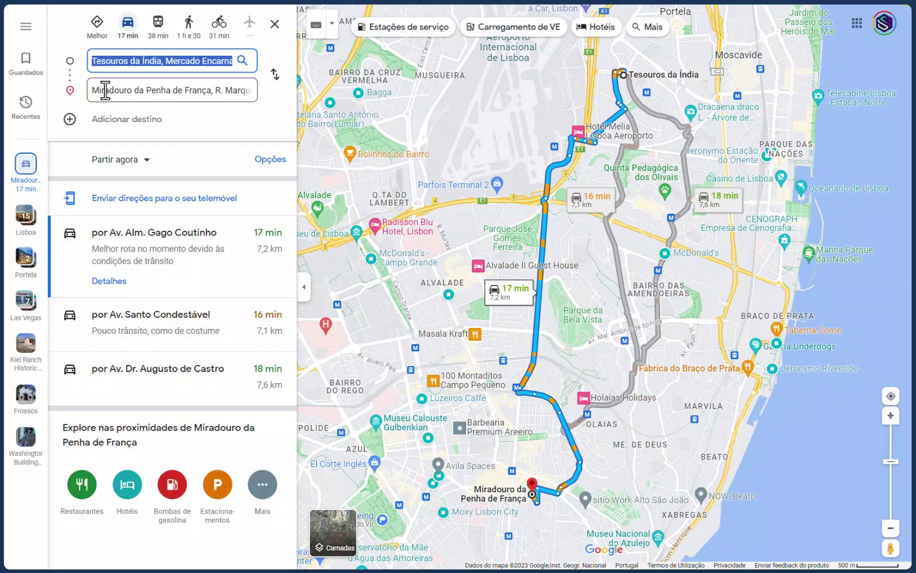
pyautogui.click(573, 3)
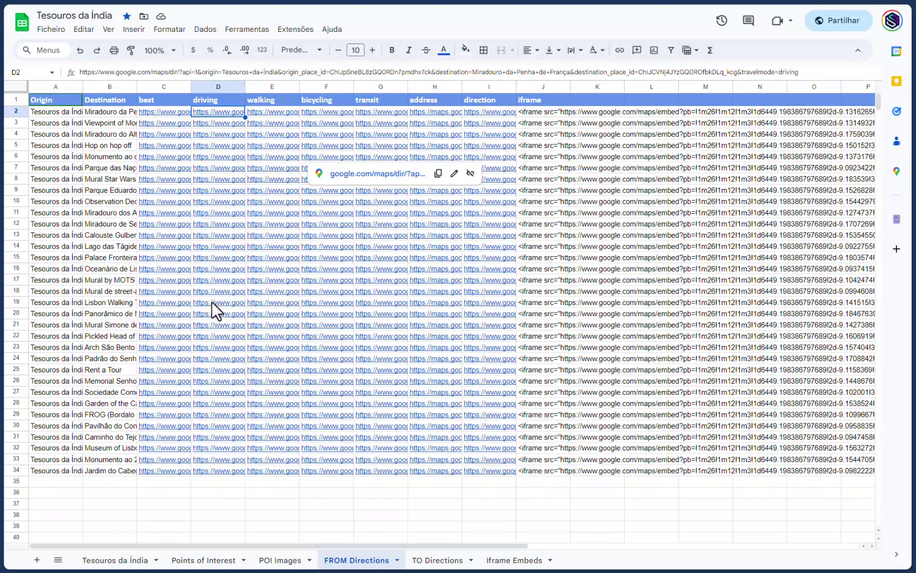
# Widen the Destination column on the FROM Directions sheet to show the full place names.
pyautogui.moveTo(211, 301)
pyautogui.click(115, 302)
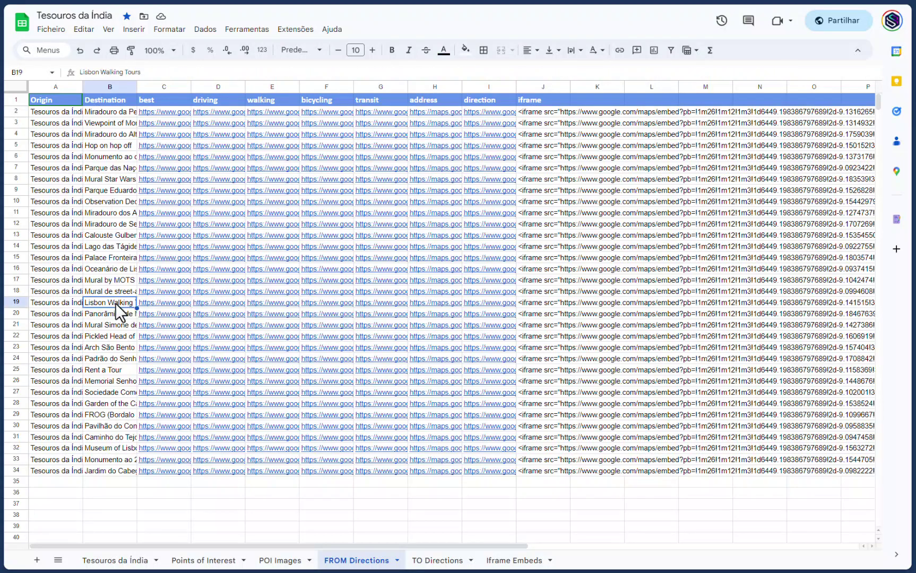
pyautogui.moveTo(136, 86); pyautogui.dragTo(191, 313)
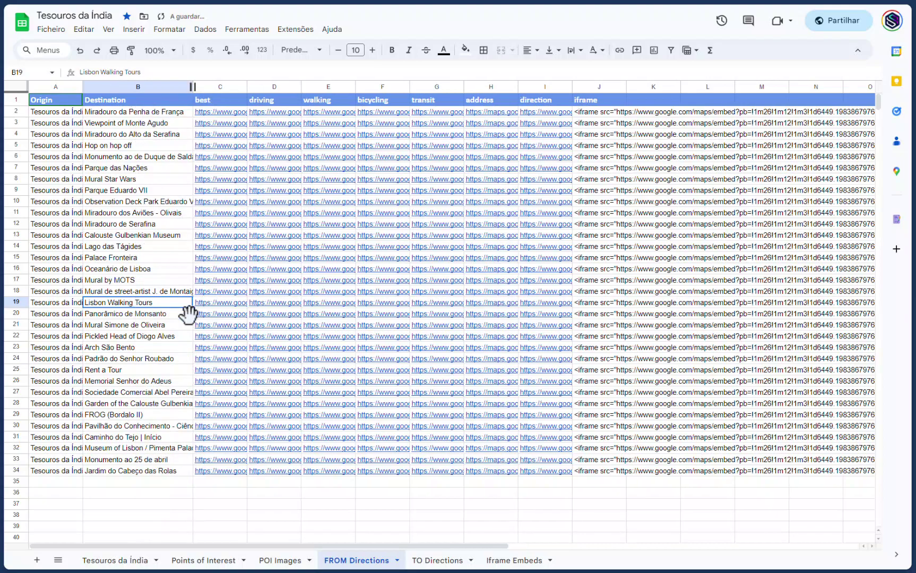
# Open the driving directions link for Memorial Senhor do Adeus and examine its route in Google Maps.
pyautogui.click(154, 380)
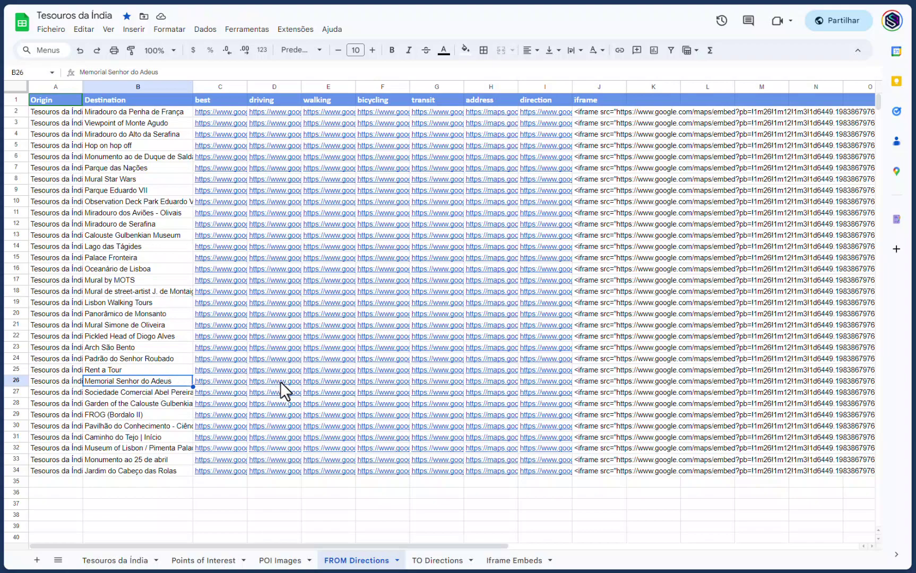
pyautogui.moveTo(281, 381)
pyautogui.click(301, 409)
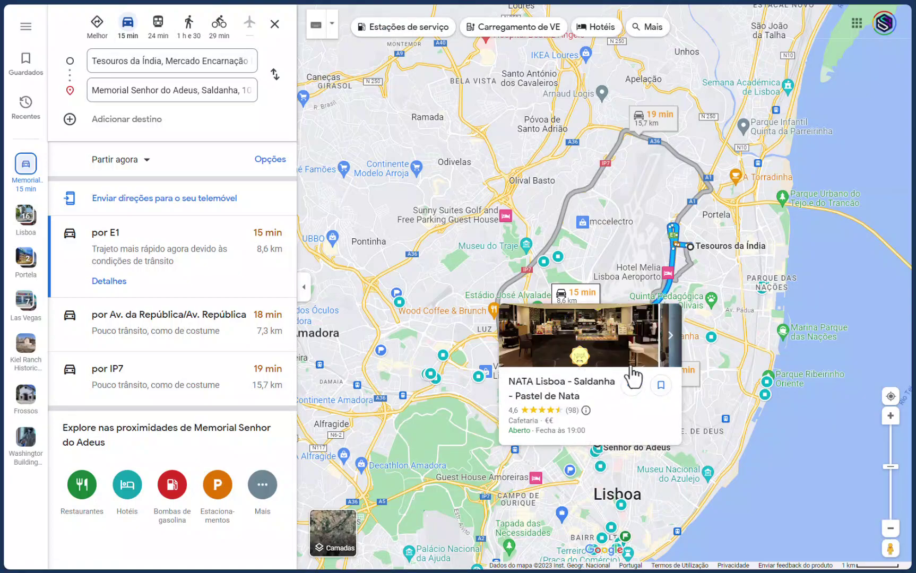
pyautogui.moveTo(713, 309)
# Check the feature list in the Facebook group post and select the iframe column's header cell on the FROM Directions sheet.
pyautogui.hotkey('alt', 'Tab')
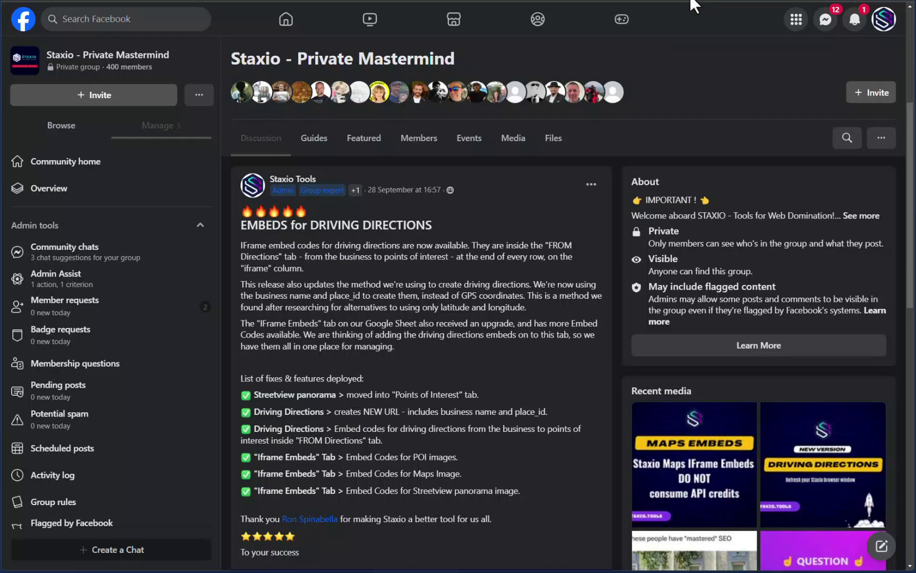
pyautogui.hotkey('alt', 'Tab')
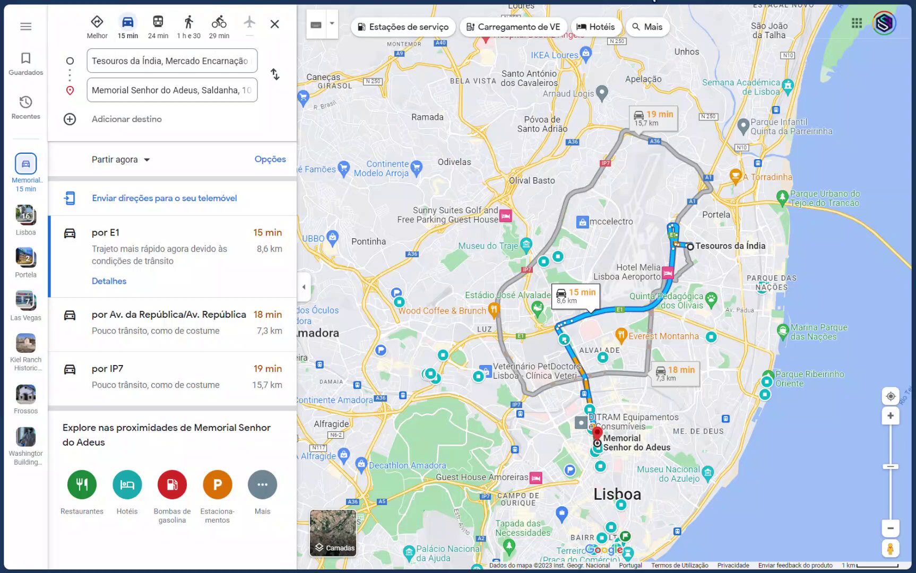
pyautogui.hotkey('alt', 'Tab')
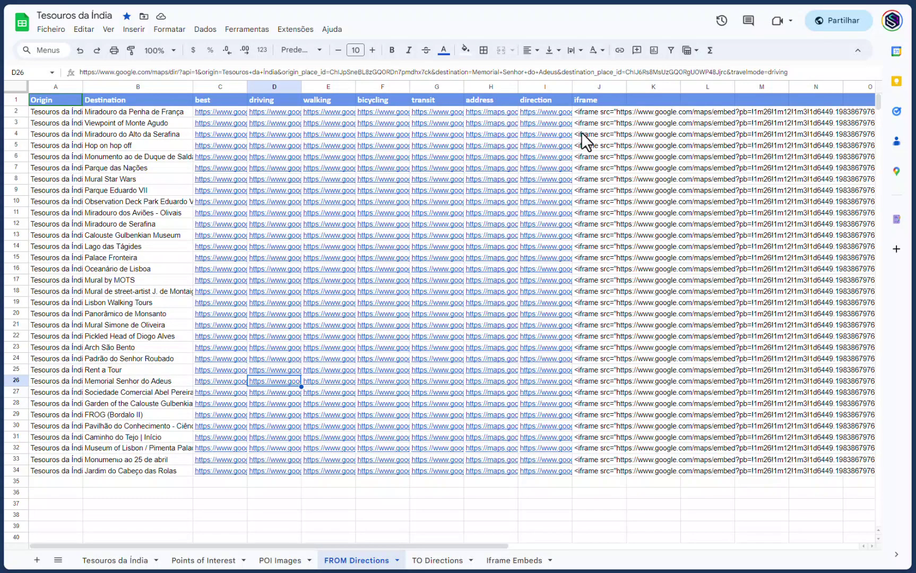
pyautogui.click(588, 102)
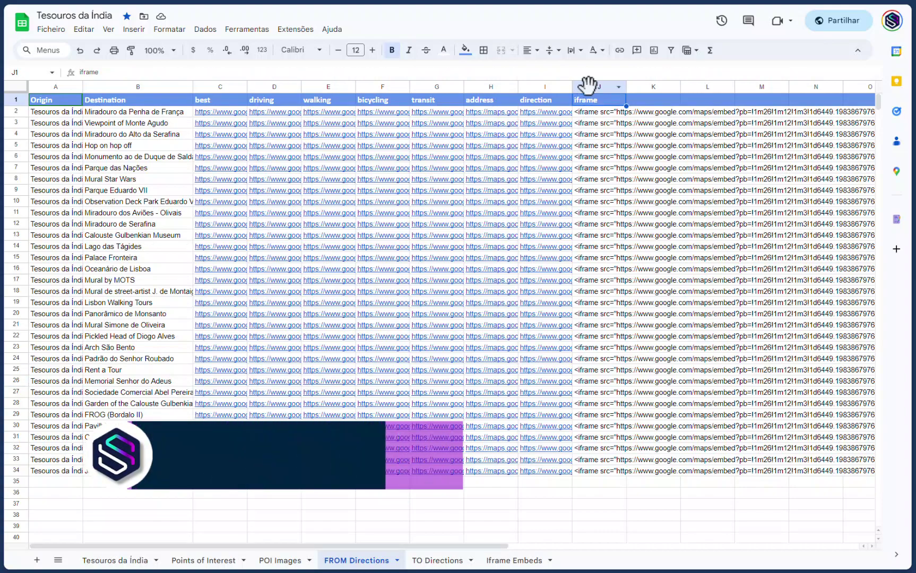
# Copy the iframe code for Miradouro da Penha de França from the FROM Directions sheet and paste it into the HTML editor in CodePen.
pyautogui.click(587, 87)
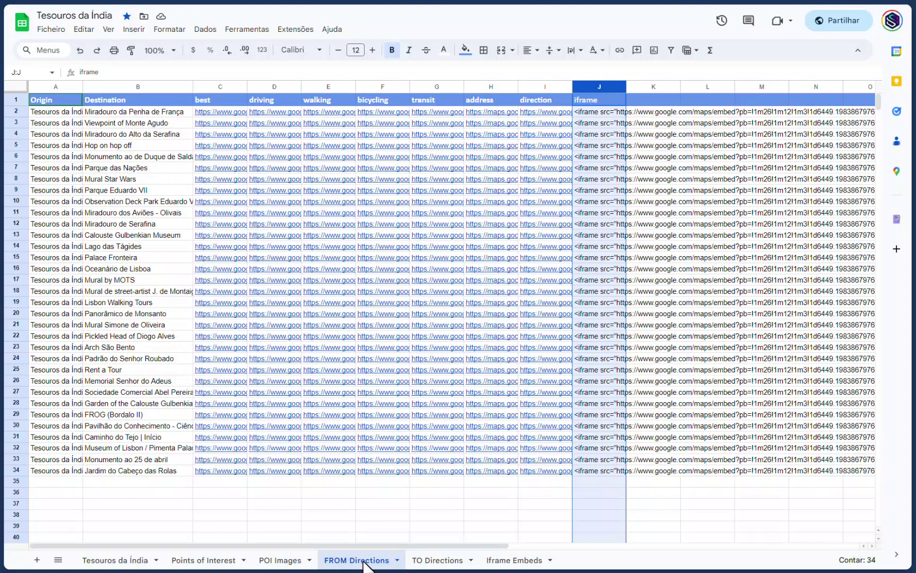
pyautogui.click(609, 383)
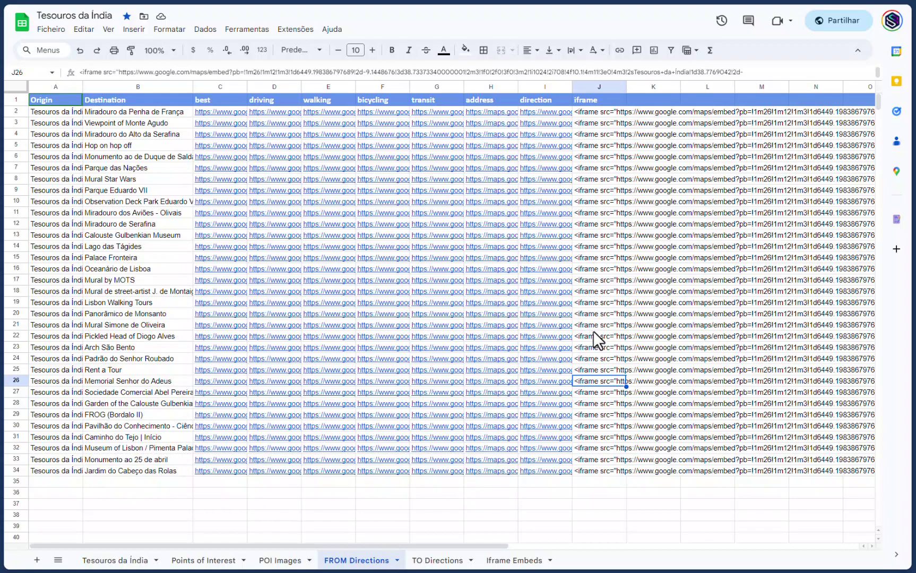
pyautogui.click(594, 115)
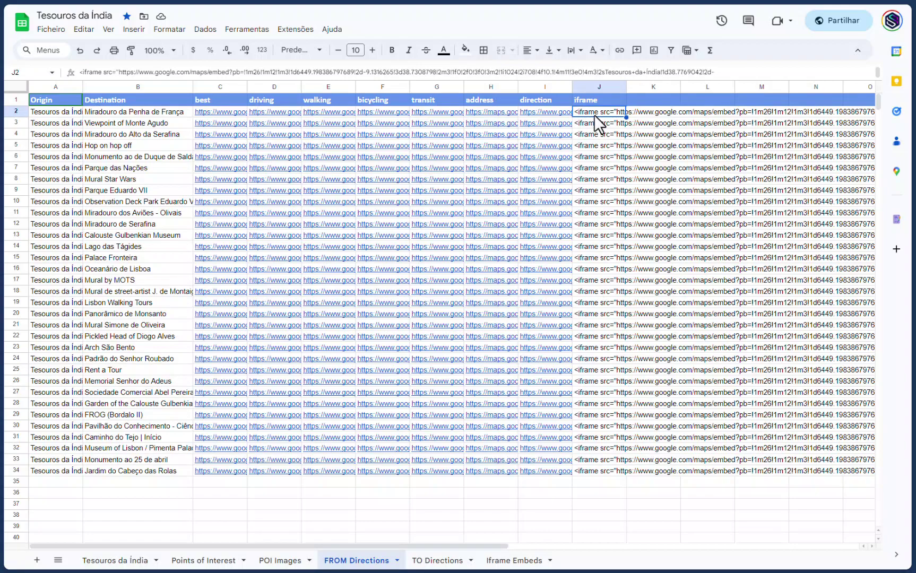
pyautogui.rightClick(595, 116)
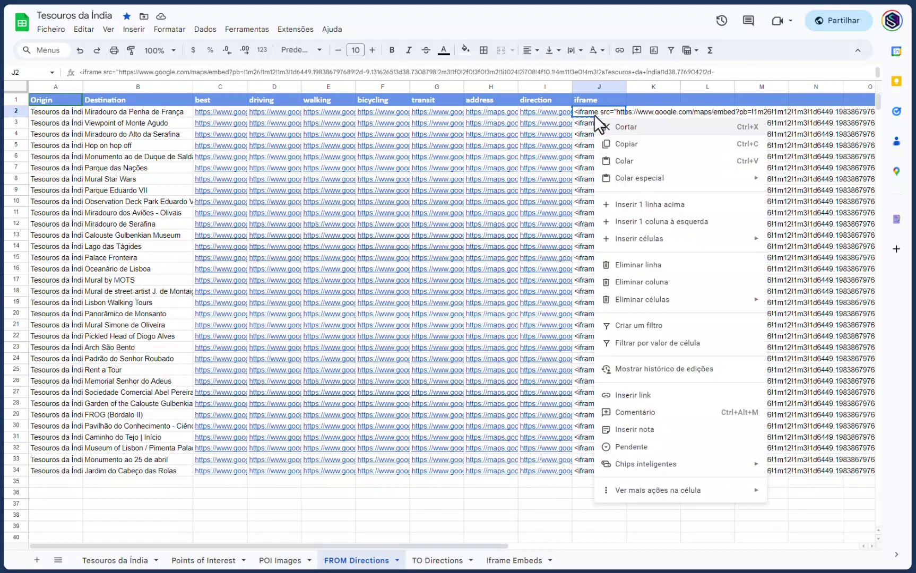
pyautogui.click(619, 147)
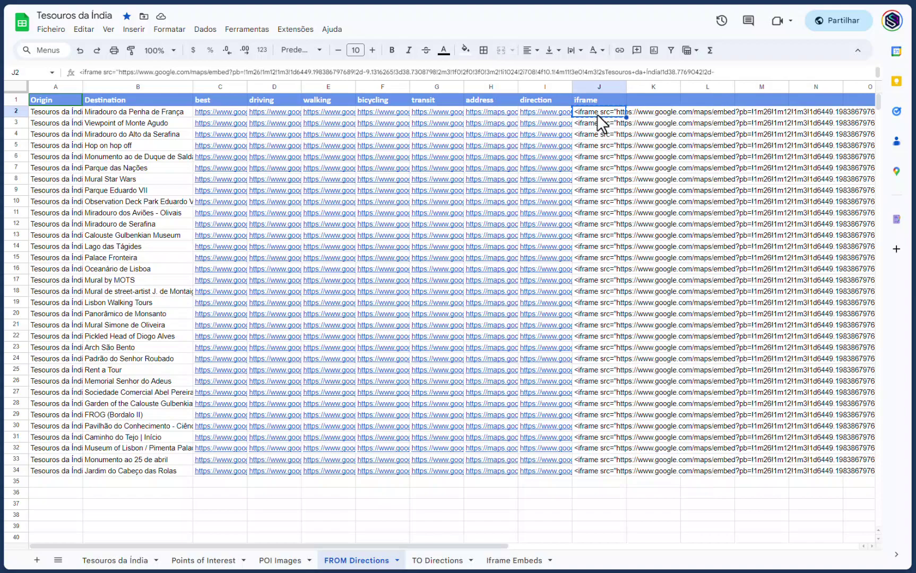
pyautogui.click(375, 2)
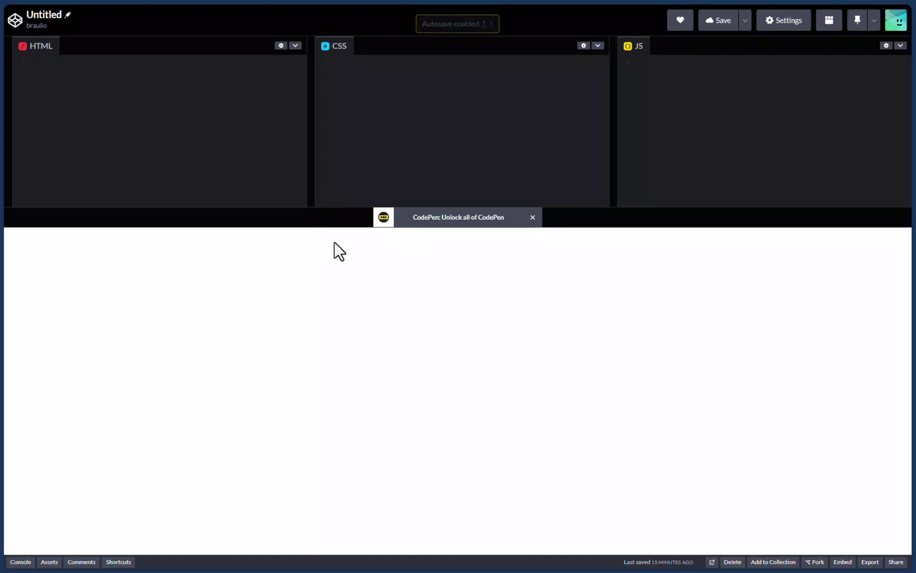
pyautogui.hotkey('ctrl', 'v')
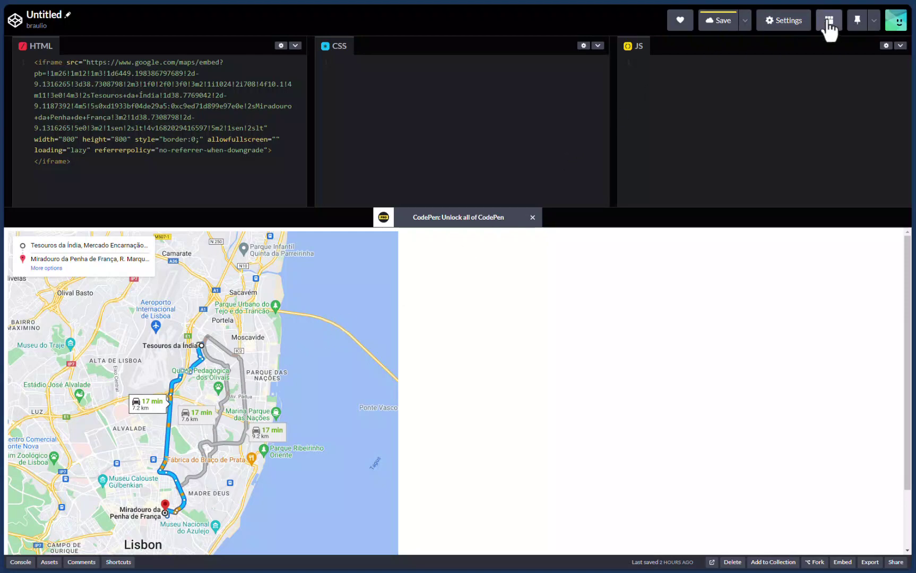
# Open the driving directions link for Miradouro da Penha de França from Google Sheets and compare its route with the embedded map in CodePen.
pyautogui.click(834, 4)
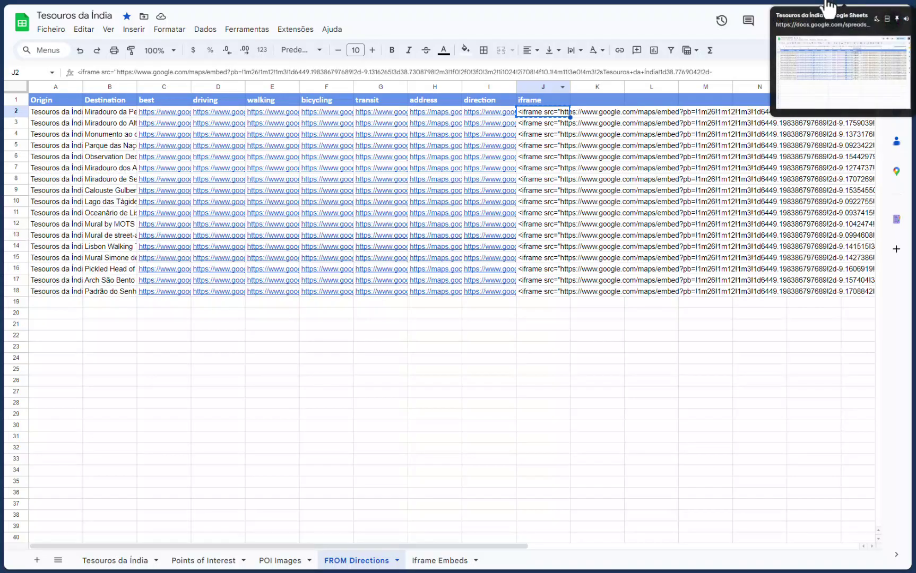
pyautogui.click(223, 112)
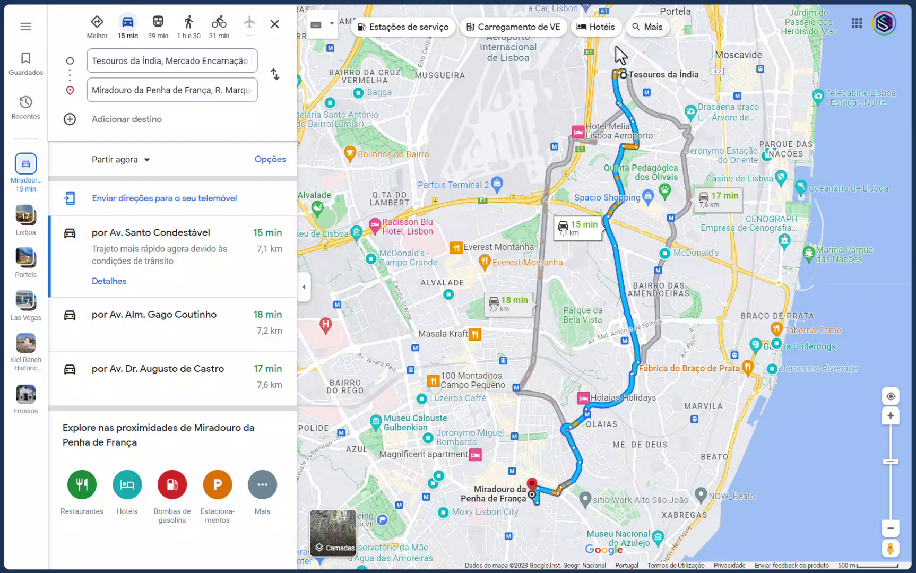
pyautogui.click(555, 3)
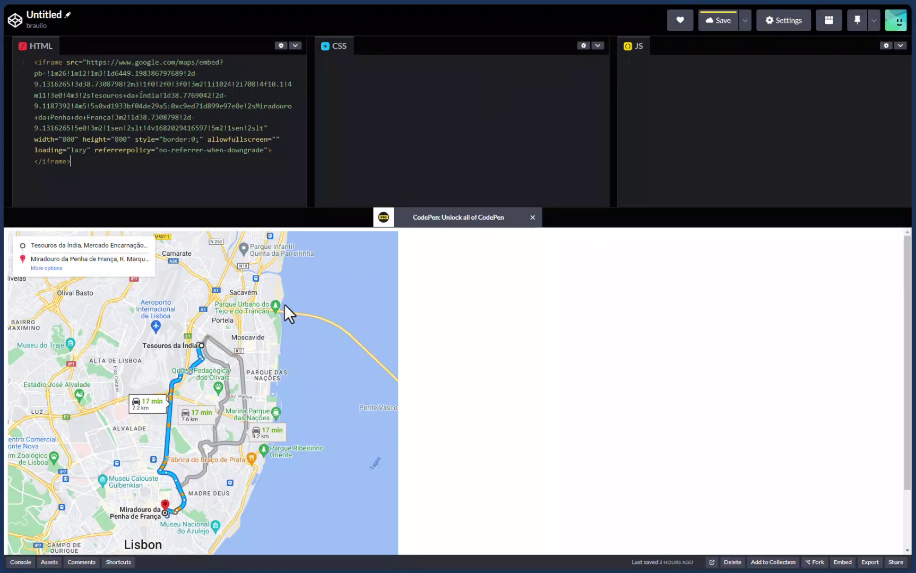
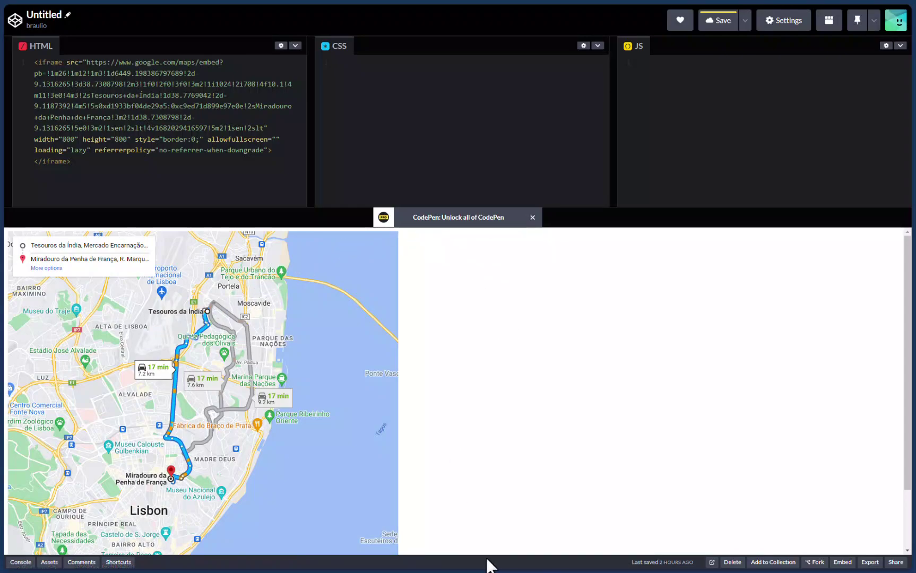
pyautogui.click(429, 528)
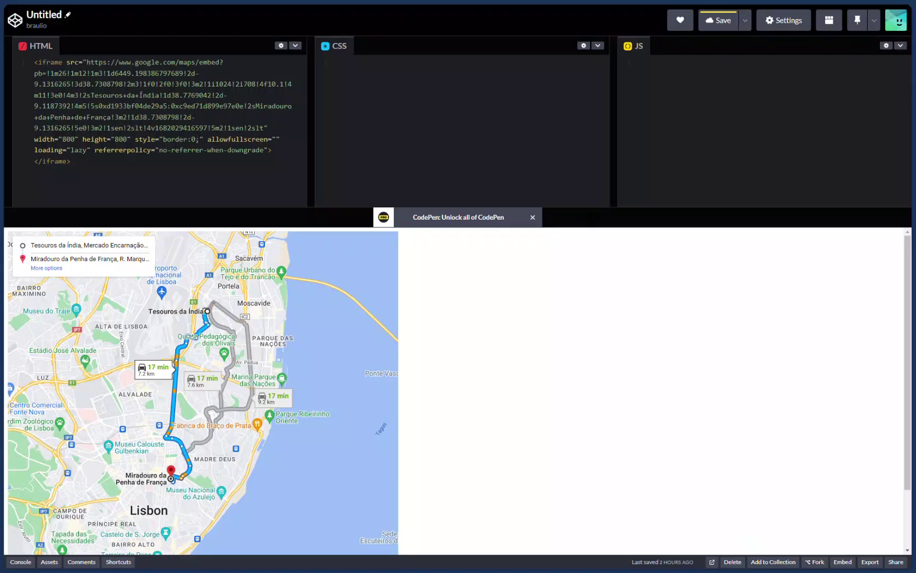
# Switch to the Iframe Embeds sheet in Google Sheets and widen the Description and Embed Code columns.
pyautogui.click(741, 1)
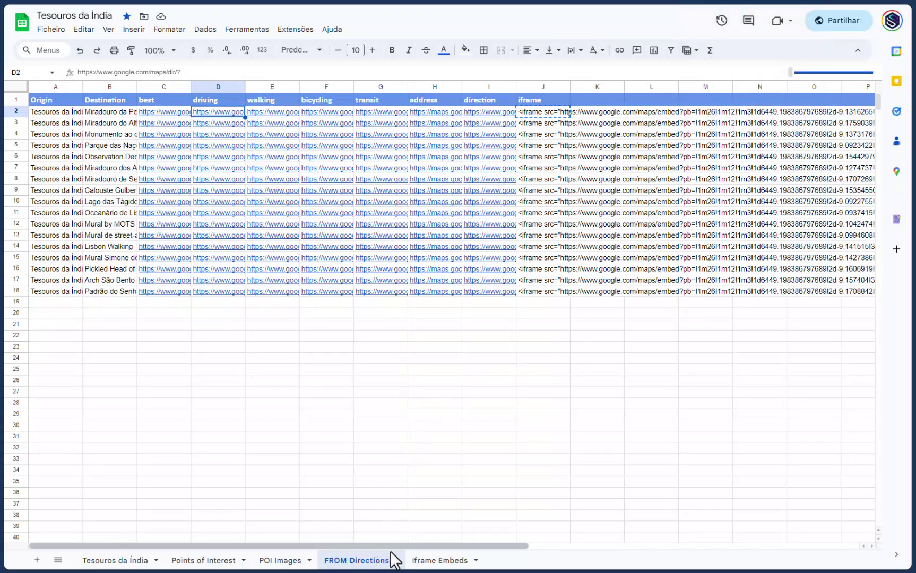
pyautogui.click(431, 564)
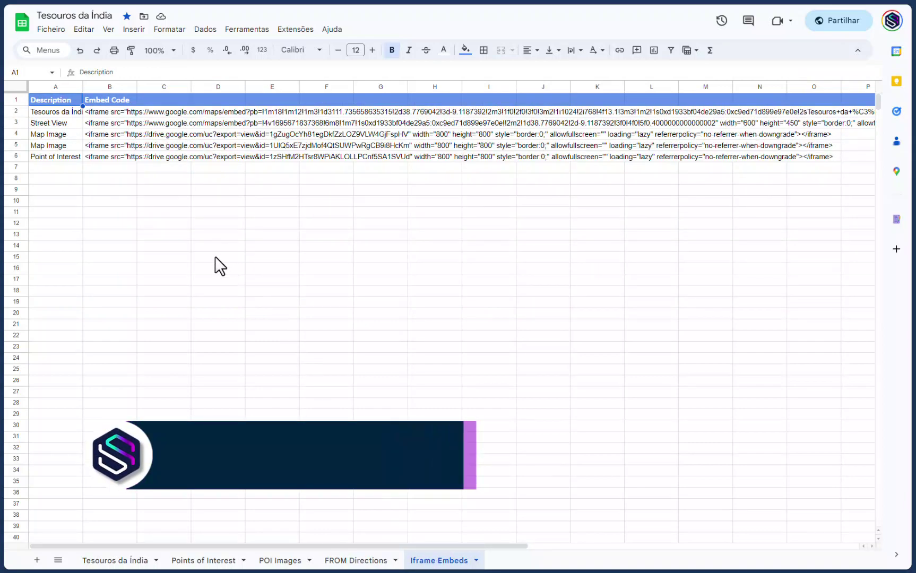
pyautogui.click(104, 87)
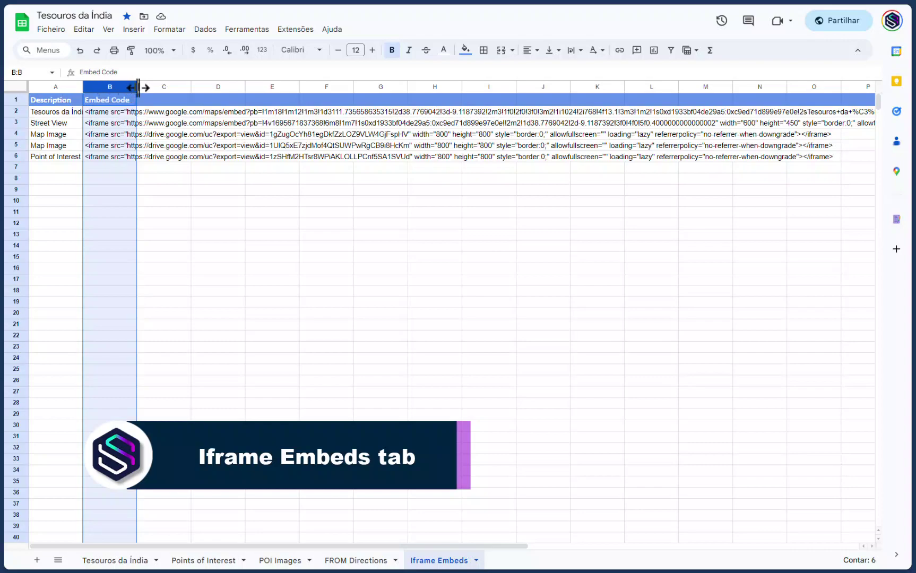
pyautogui.moveTo(137, 90); pyautogui.dragTo(158, 89)
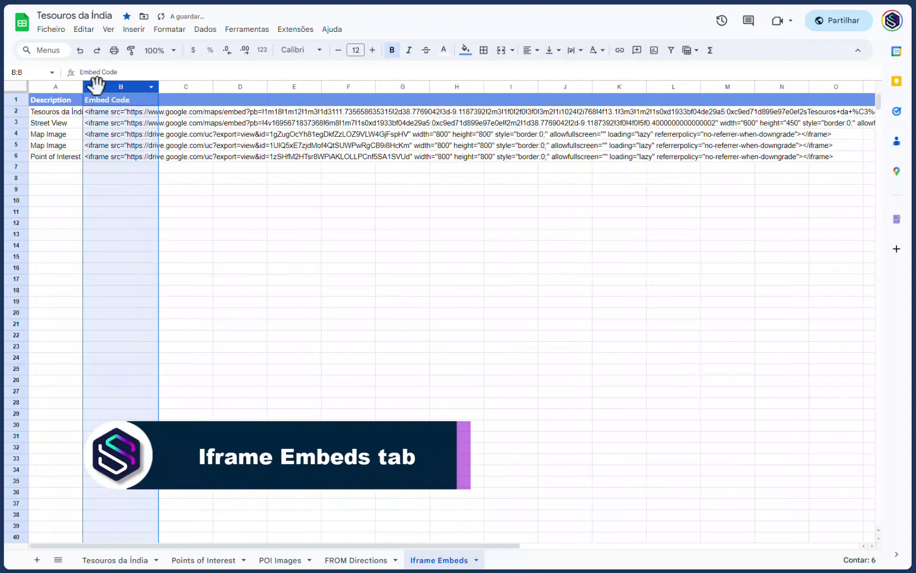
pyautogui.moveTo(84, 90); pyautogui.dragTo(126, 89)
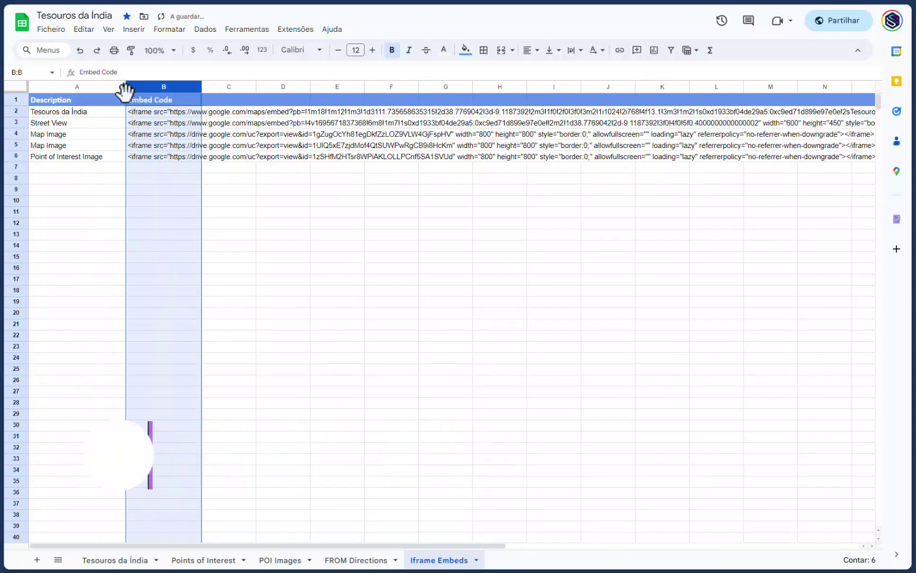
# Review the Description entries on the Iframe Embeds sheet, from Tesouros da Índia and Street View to Point of Interest Image.
pyautogui.click(53, 125)
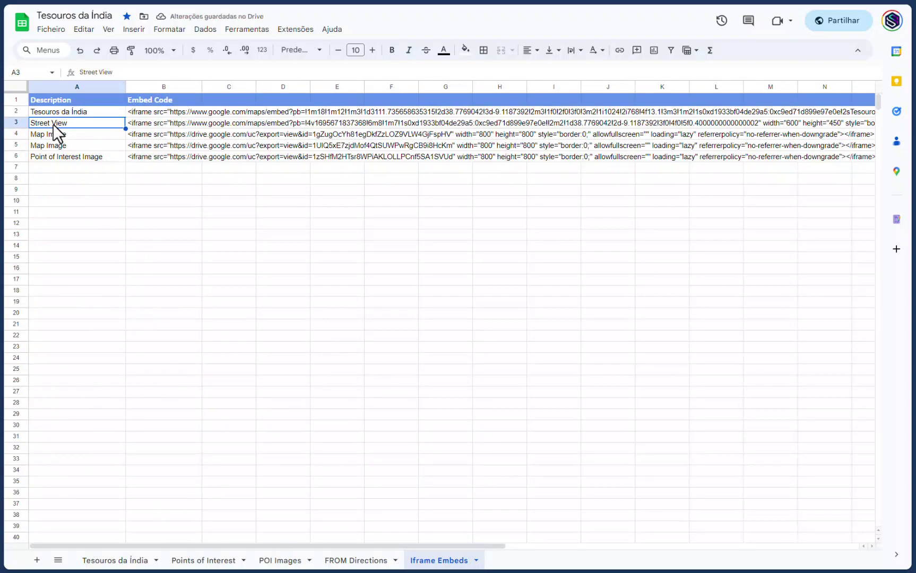
pyautogui.click(98, 112)
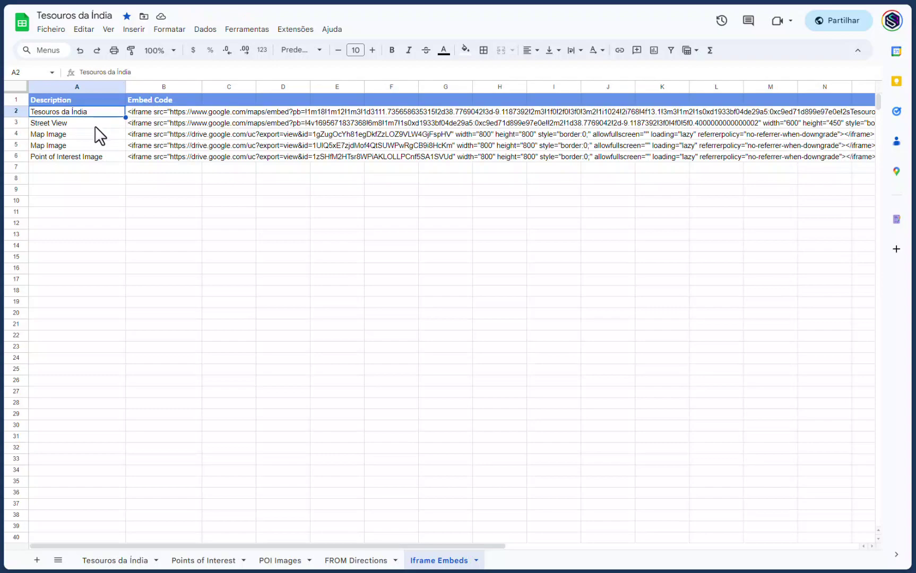
pyautogui.click(93, 132)
pyautogui.click(91, 147)
pyautogui.click(92, 157)
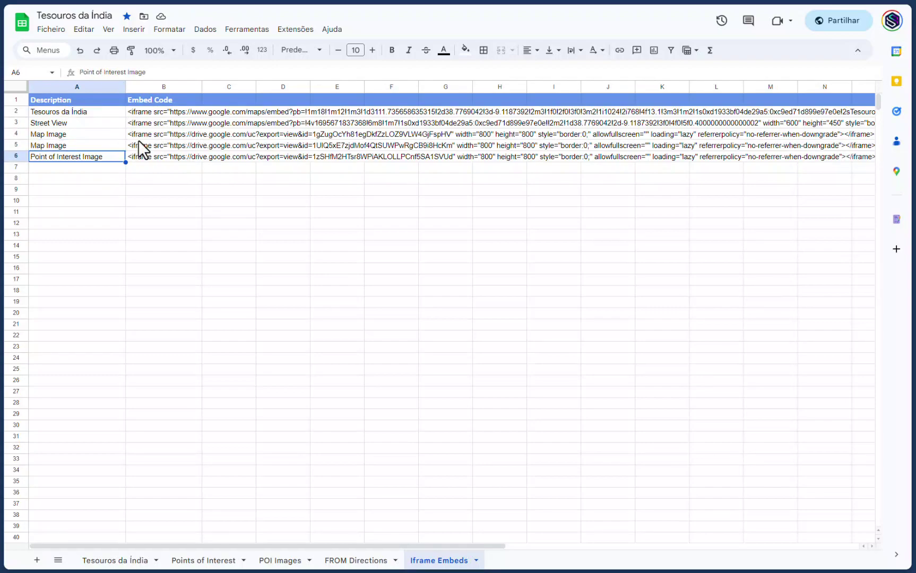
# Replace the HTML in CodePen with the Tesouros da Índia embed code from the Iframe Embeds sheet and check the map preview.
pyautogui.click(148, 113)
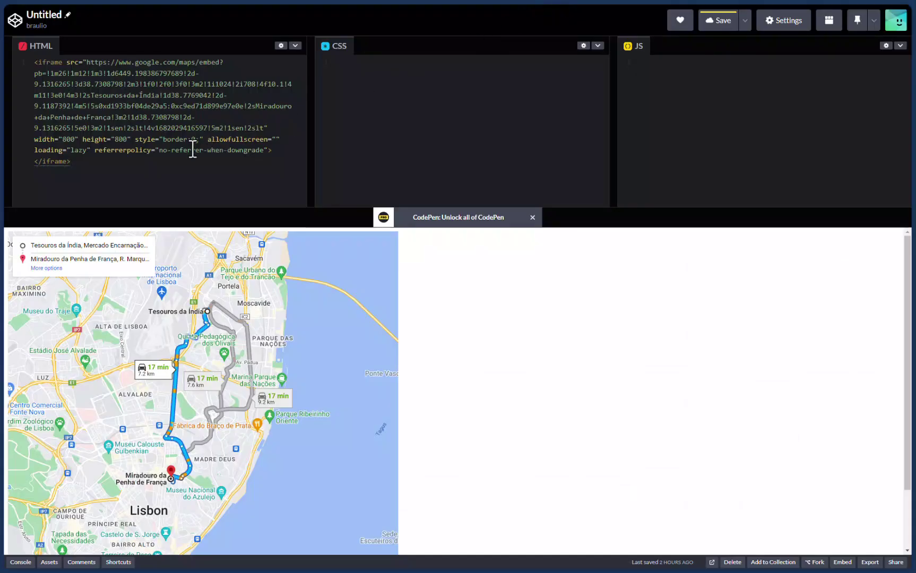
pyautogui.hotkey('ctrl', 'a')
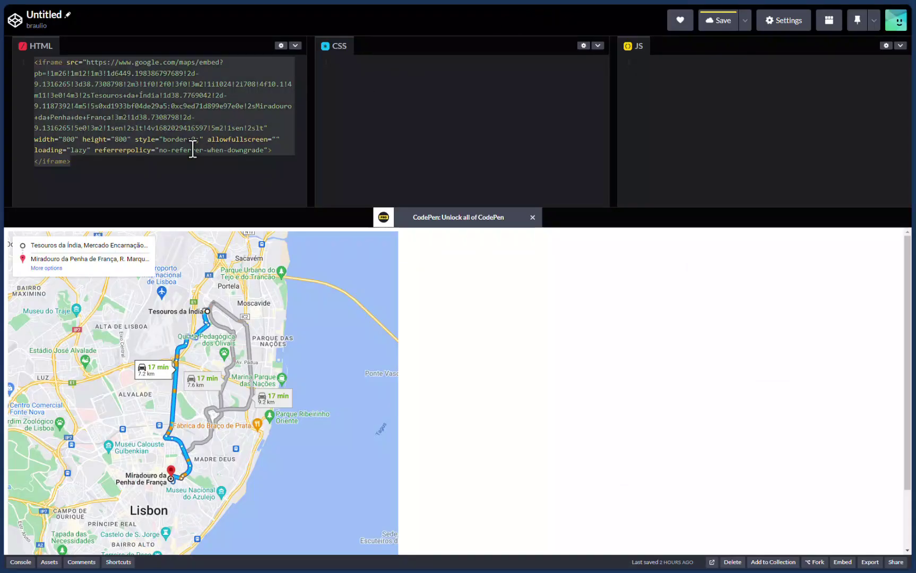
pyautogui.press('BackSpace')
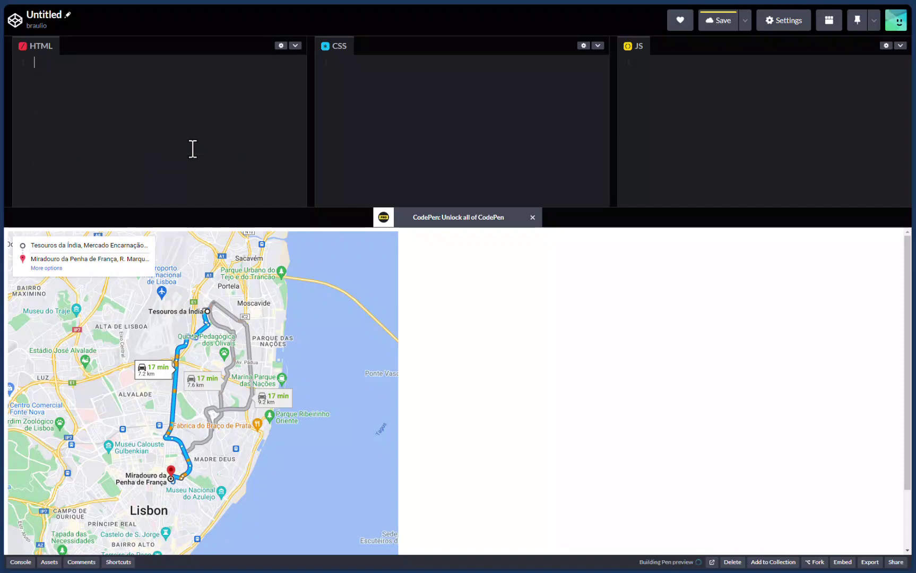
pyautogui.hotkey('ctrl', 'v')
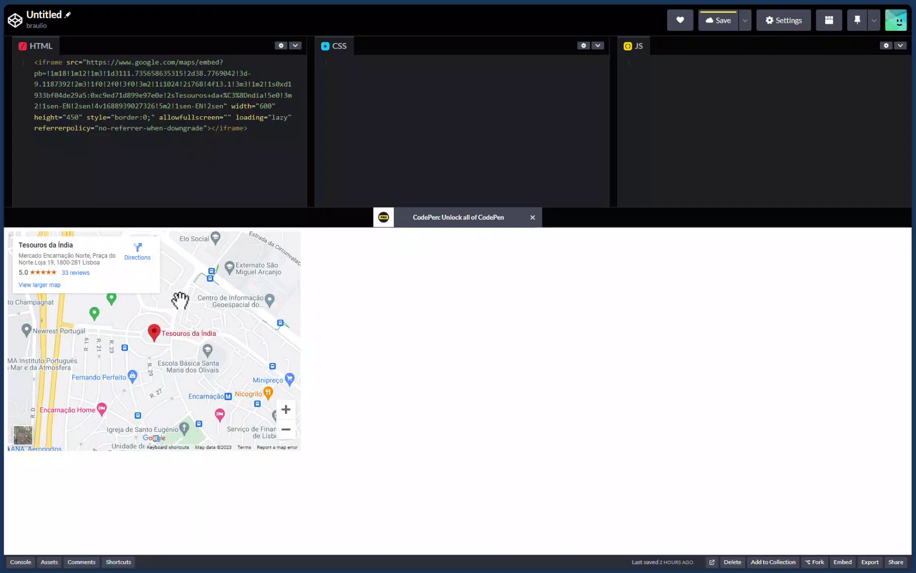
pyautogui.moveTo(185, 313)
pyautogui.mouseDown()
pyautogui.moveTo(196, 324)
pyautogui.moveTo(164, 318)
pyautogui.moveTo(186, 318)
pyautogui.mouseUp()
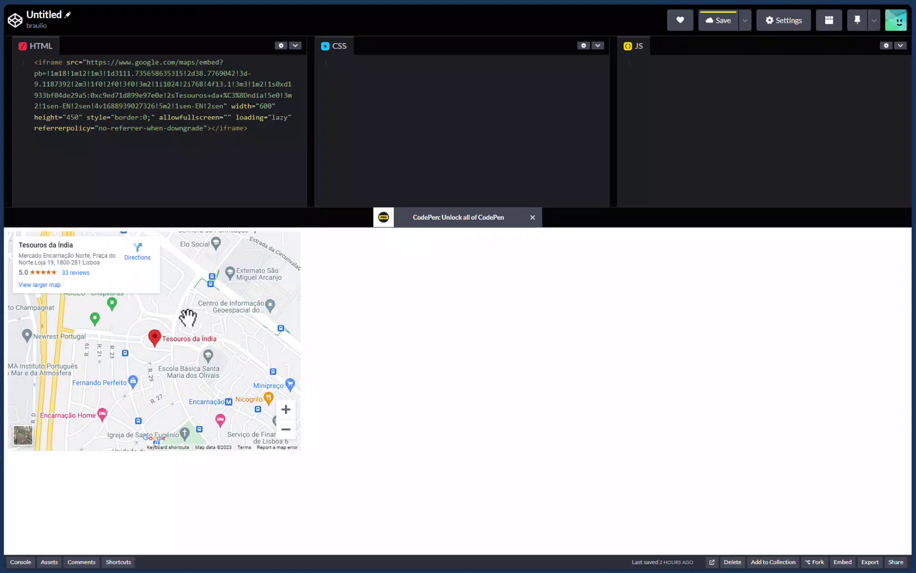
# Copy the Street View embed code from the Iframe Embeds sheet and replace the HTML in CodePen with it.
pyautogui.click(722, 5)
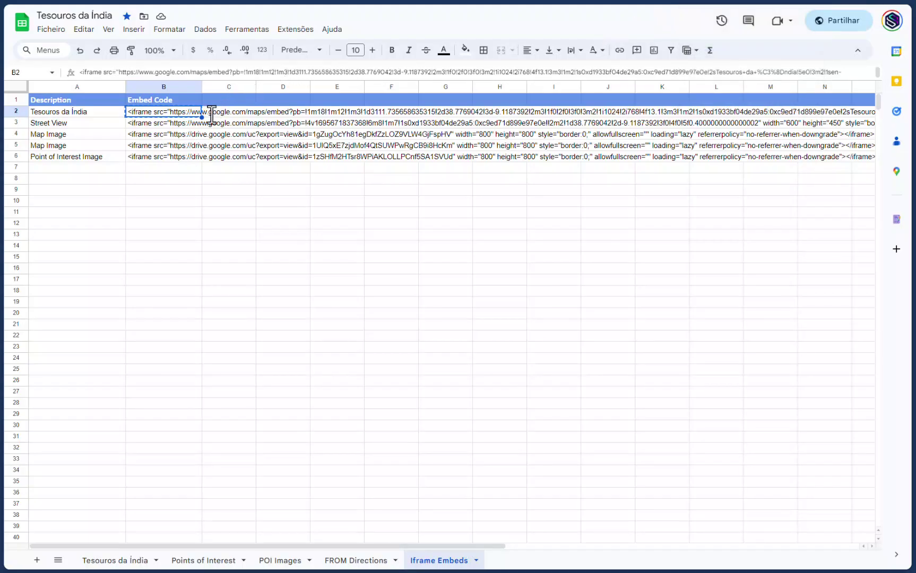
pyautogui.click(186, 125)
pyautogui.hotkey('ctrl', 'c')
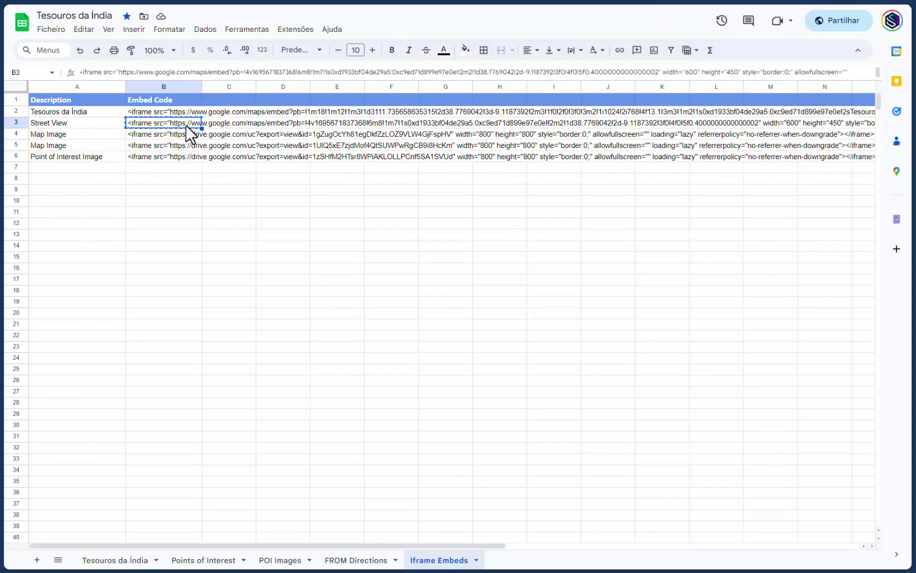
pyautogui.click(548, 5)
pyautogui.hotkey('ctrl', 'a')
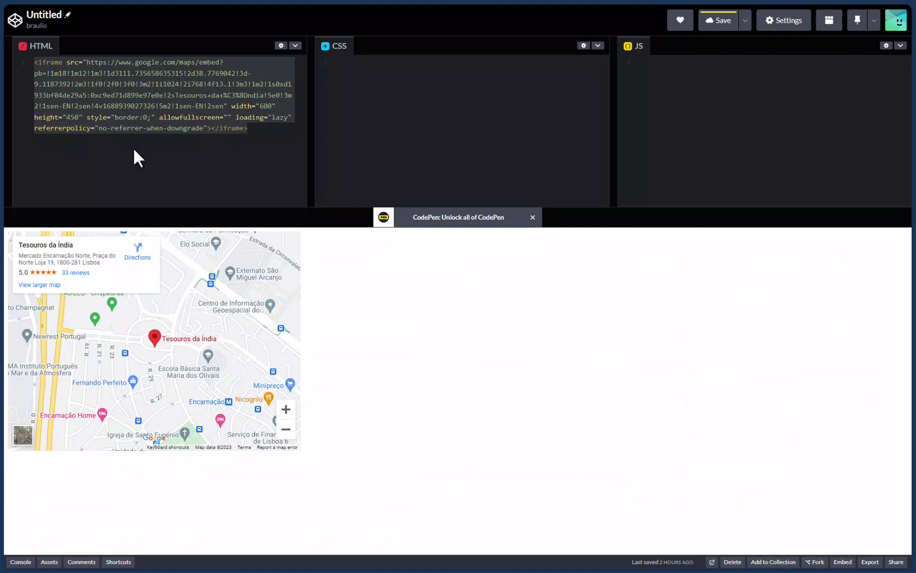
pyautogui.press('BackSpace')
pyautogui.hotkey('ctrl', 'v')
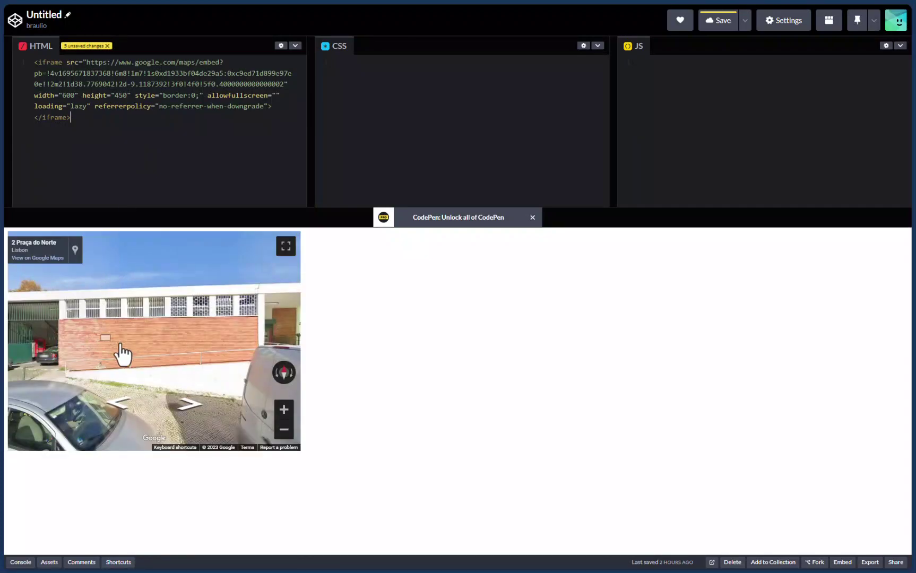
# Look around the embedded Street View panorama in the CodePen preview.
pyautogui.moveTo(127, 352); pyautogui.dragTo(223, 345)
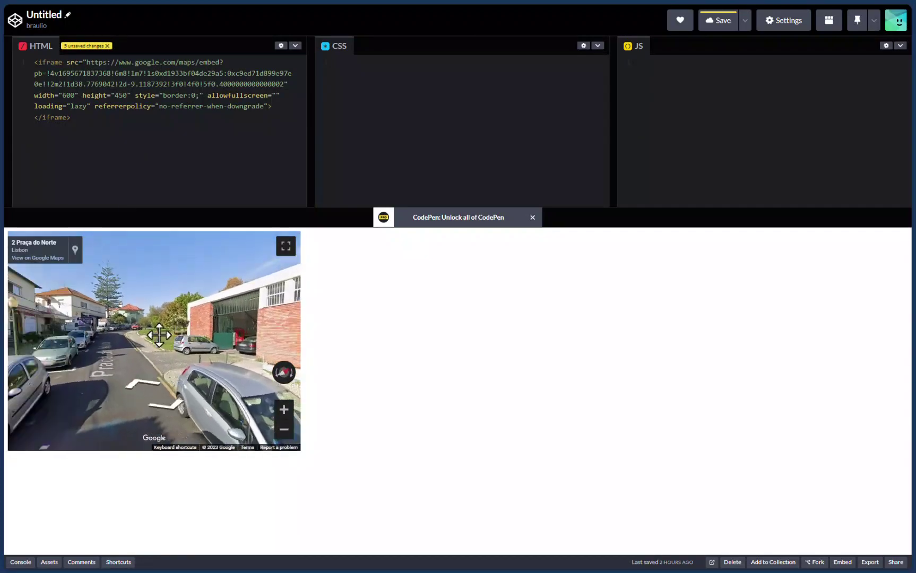
pyautogui.moveTo(96, 335); pyautogui.dragTo(225, 338)
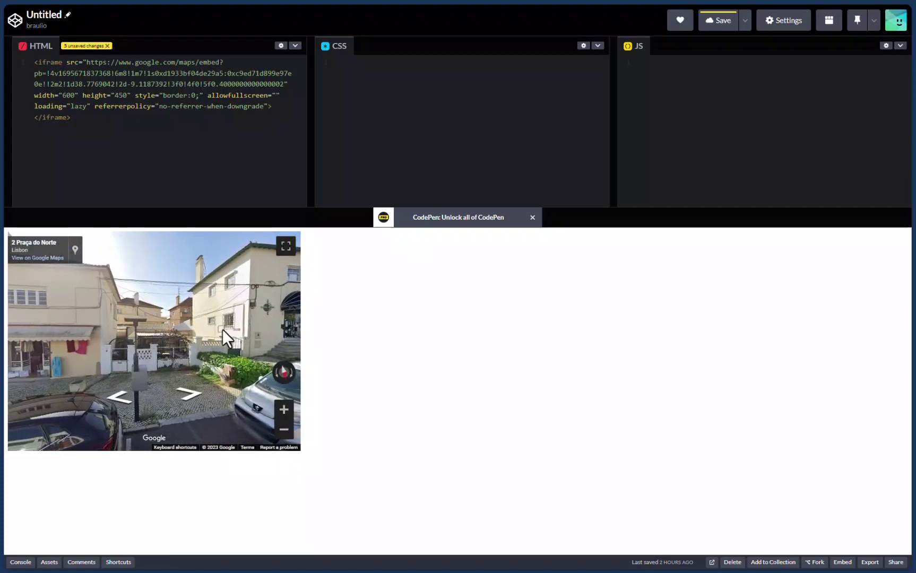
pyautogui.moveTo(92, 342); pyautogui.dragTo(231, 358)
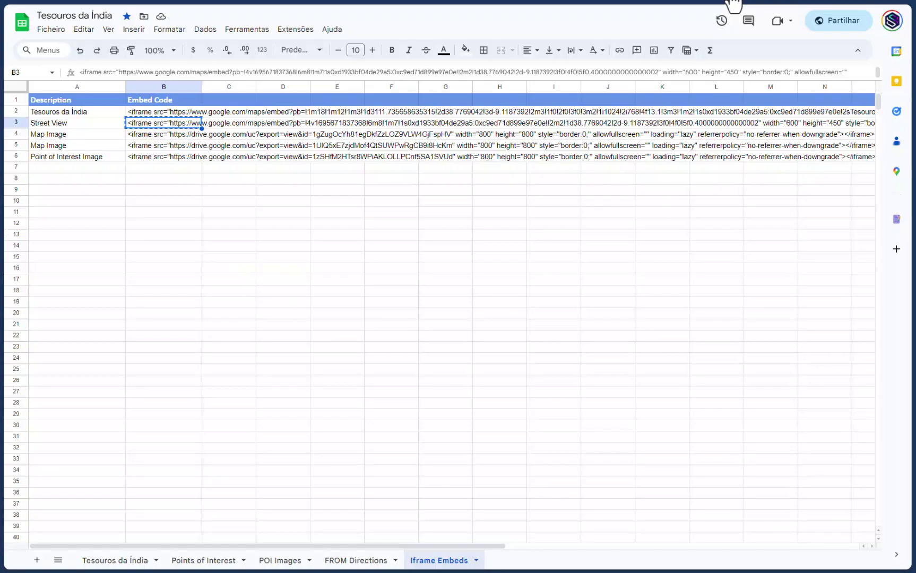
# Copy the first Map Image embed code from the Iframe Embeds sheet in Google Sheets and open the Tesouros da Índia sheet.
pyautogui.click(731, 3)
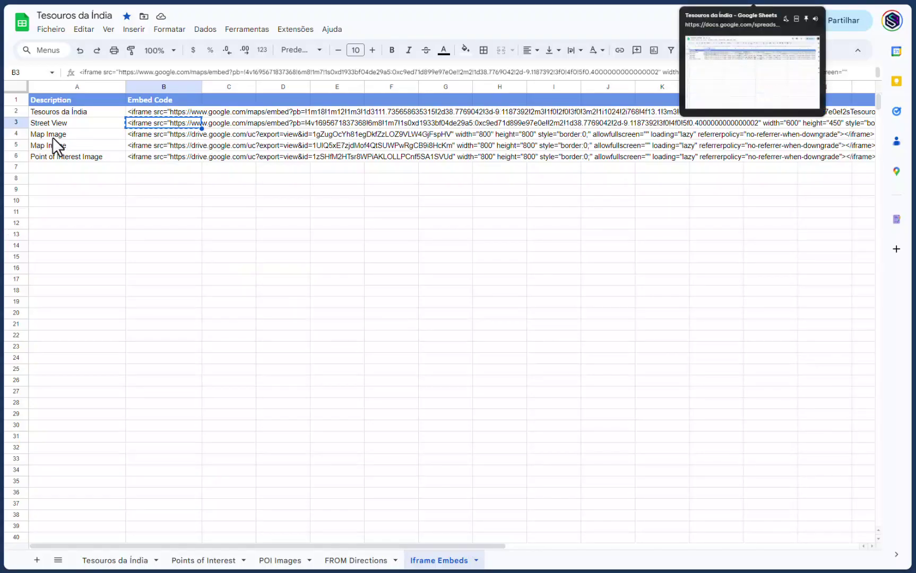
pyautogui.click(144, 134)
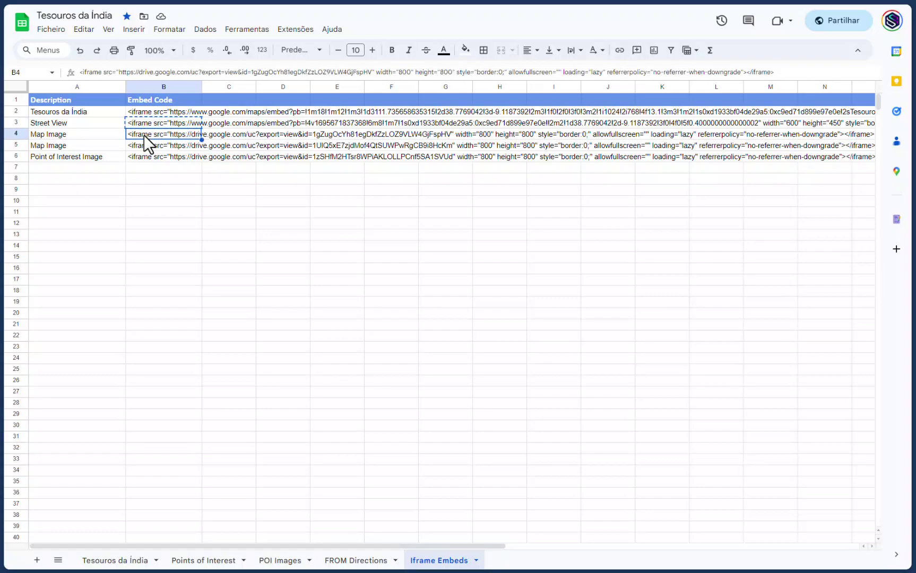
pyautogui.hotkey('ctrl', 'c')
pyautogui.click(115, 560)
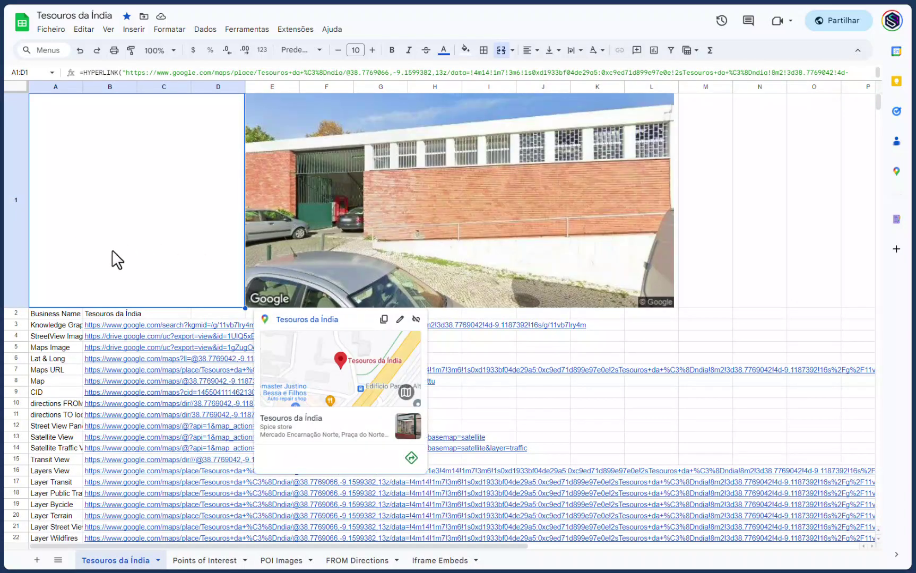
# Return to the Iframe Embeds sheet, switch to CodePen and replace the HTML with the copied Map Image embed code.
pyautogui.click(440, 562)
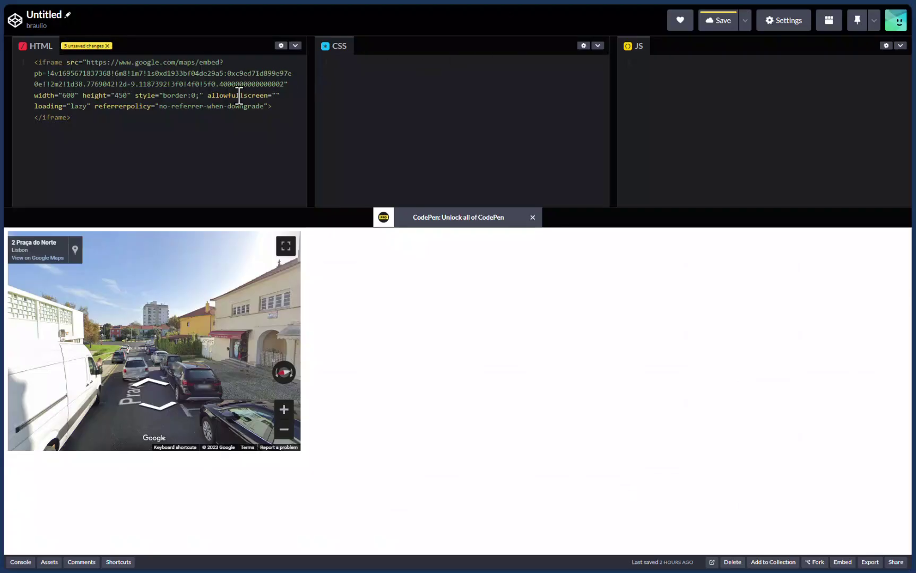
pyautogui.hotkey('ctrl', 'a')
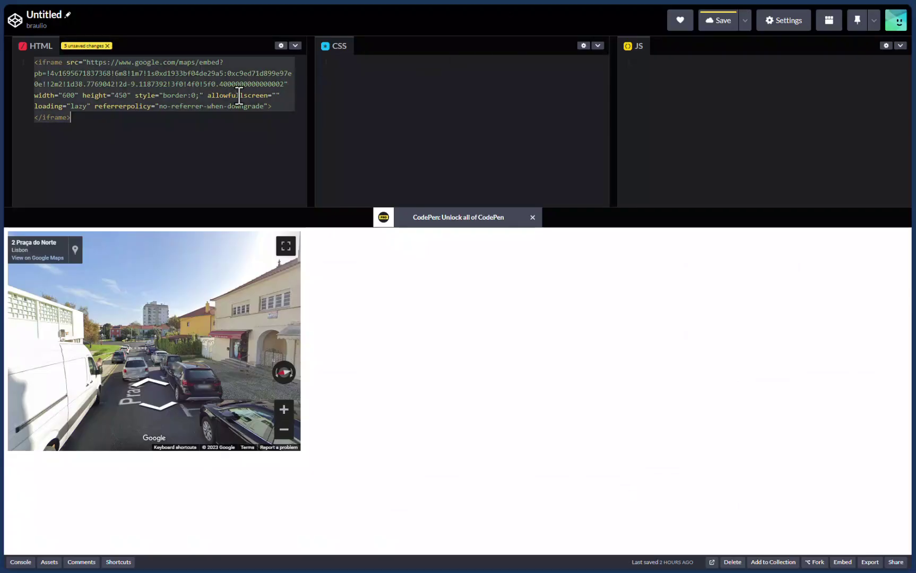
pyautogui.hotkey('ctrl', 'v')
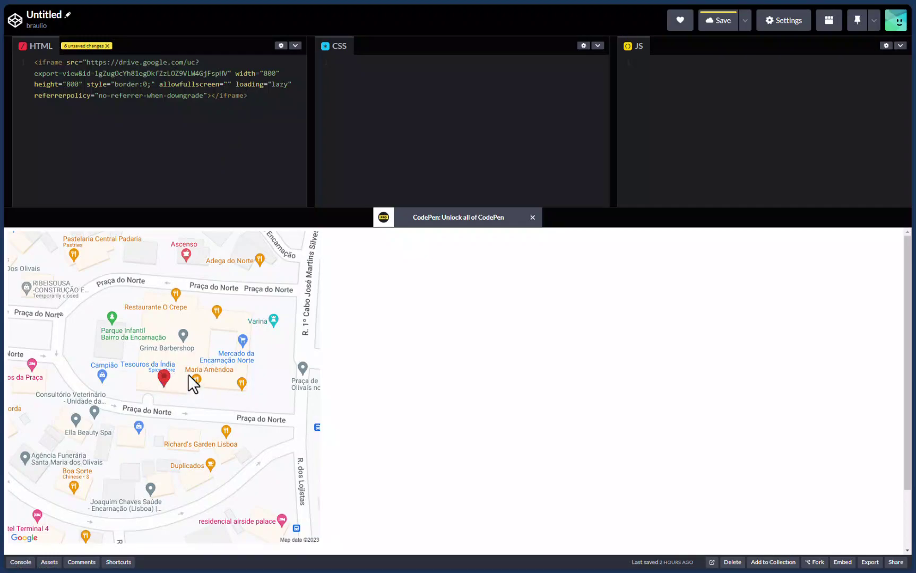
# Copy the Point of Interest Image embed code from the Iframe Embeds sheet in Google Sheets and replace the HTML in CodePen with it.
pyautogui.hotkey('alt', 'Tab')
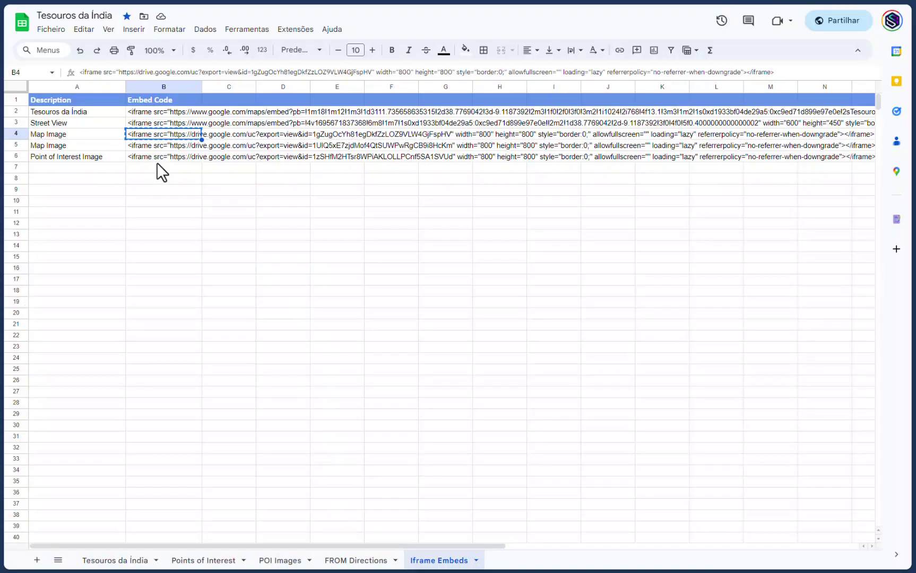
pyautogui.click(138, 156)
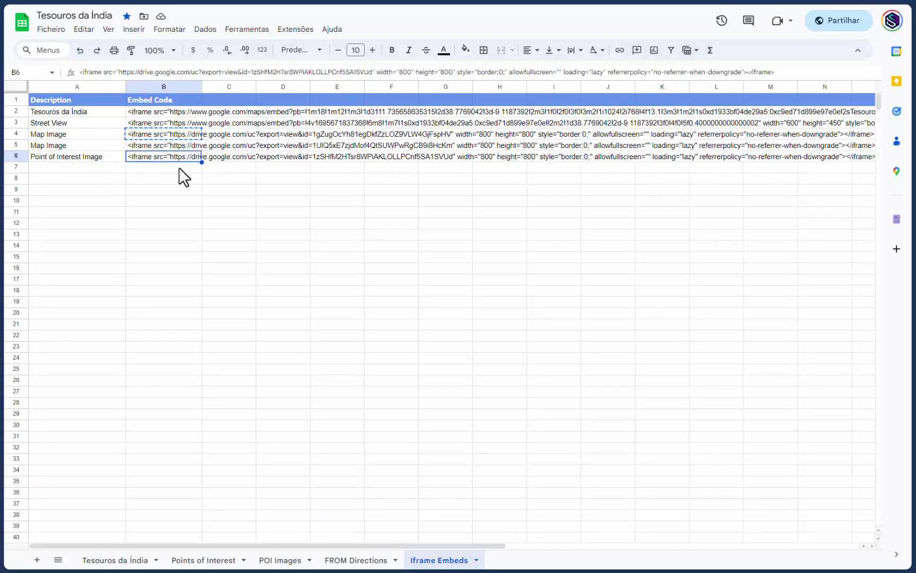
pyautogui.hotkey('ctrl', 'c')
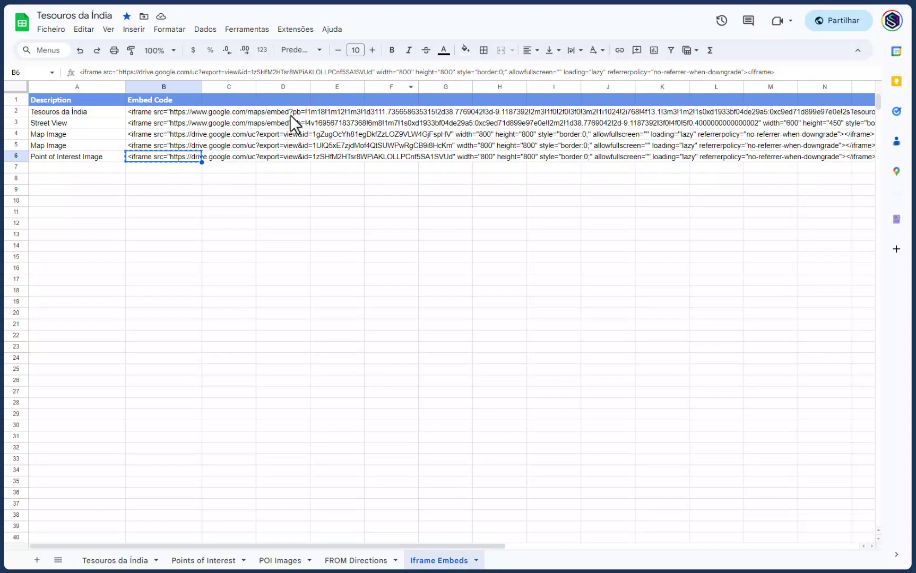
pyautogui.click(543, 10)
pyautogui.hotkey('ctrl', 'a')
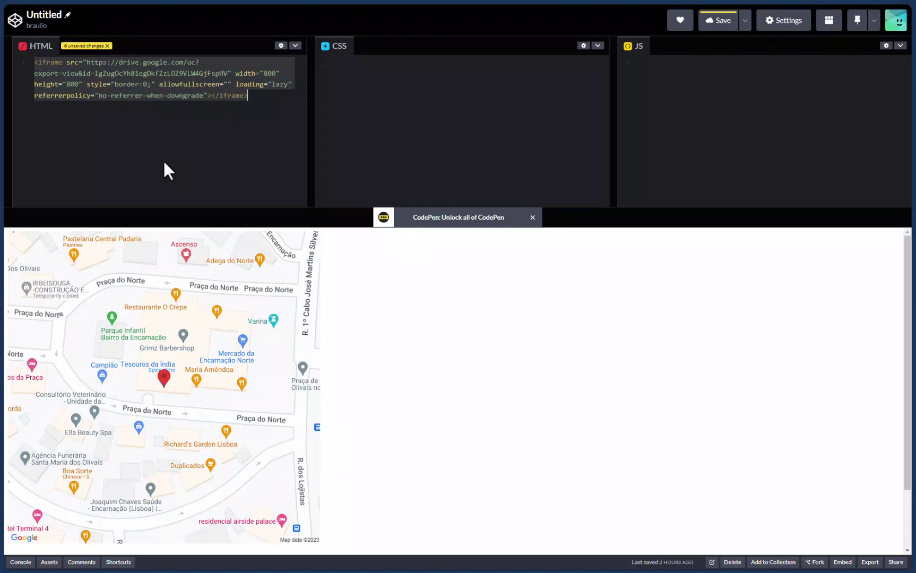
pyautogui.press('BackSpace')
pyautogui.hotkey('ctrl', 'v')
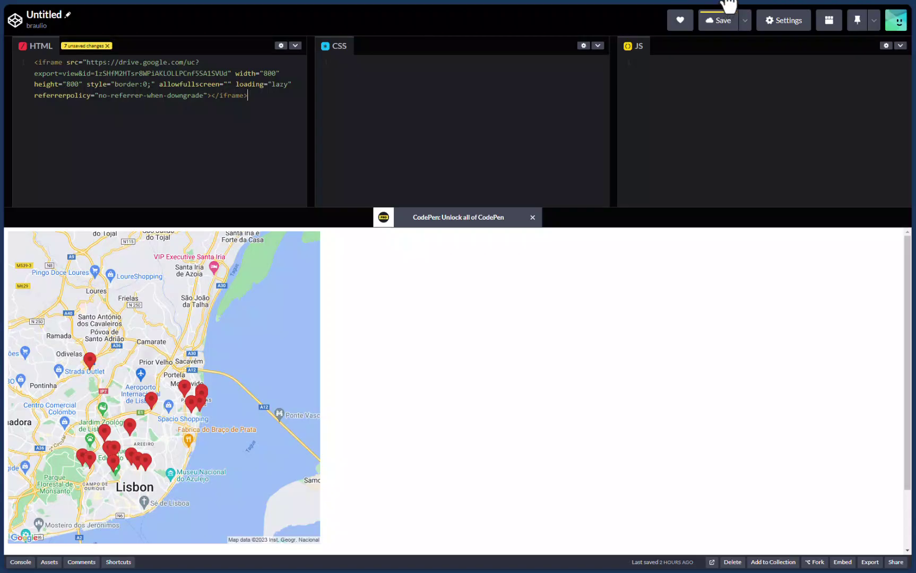
# Switch to Google Sheets and review the Points of Interest list and the POI Images map with its embed code, returning to Iframe Embeds.
pyautogui.hotkey('ctrl', 'Tab')
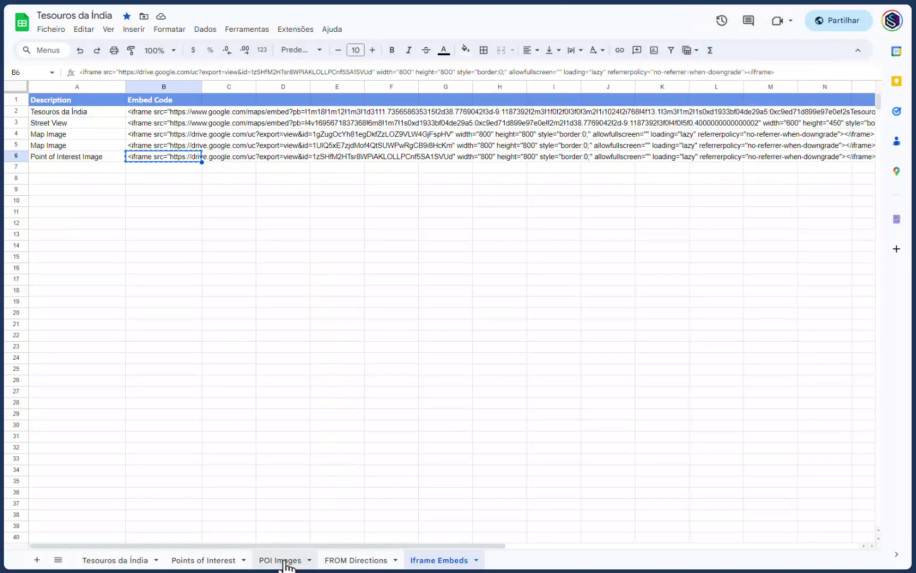
pyautogui.click(218, 563)
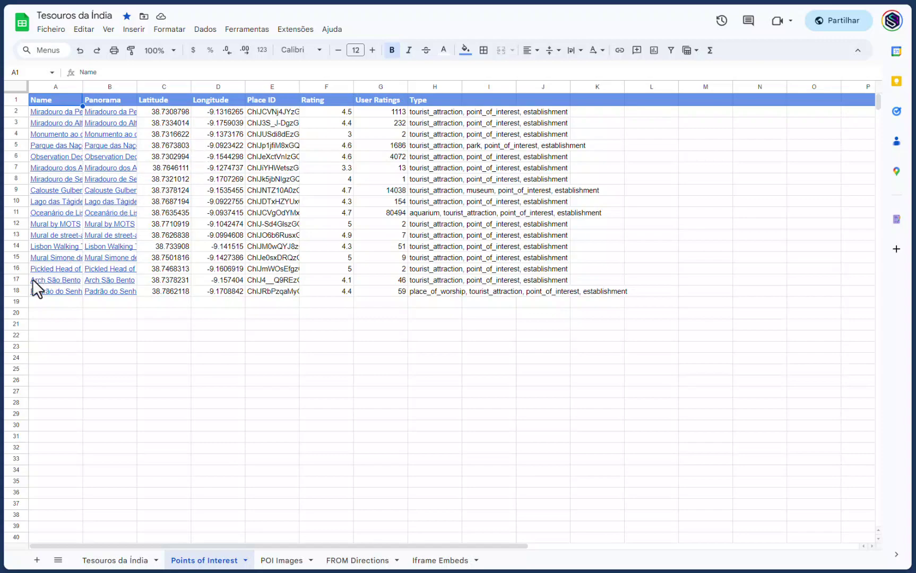
pyautogui.click(284, 562)
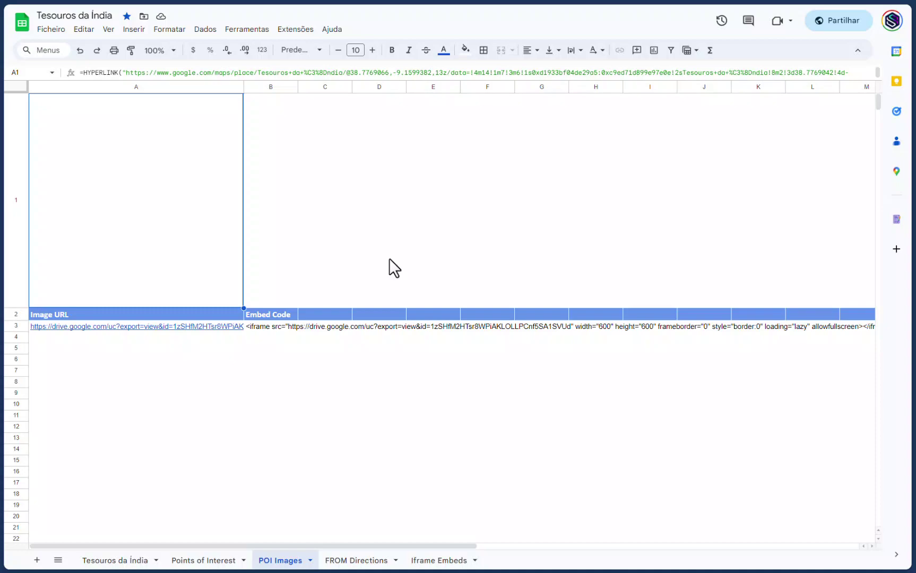
pyautogui.moveTo(185, 240)
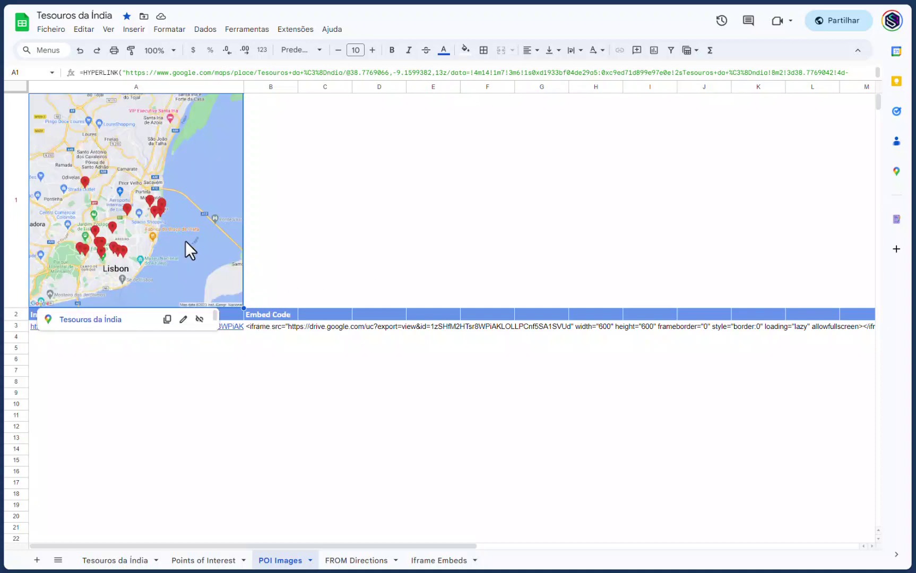
pyautogui.click(269, 329)
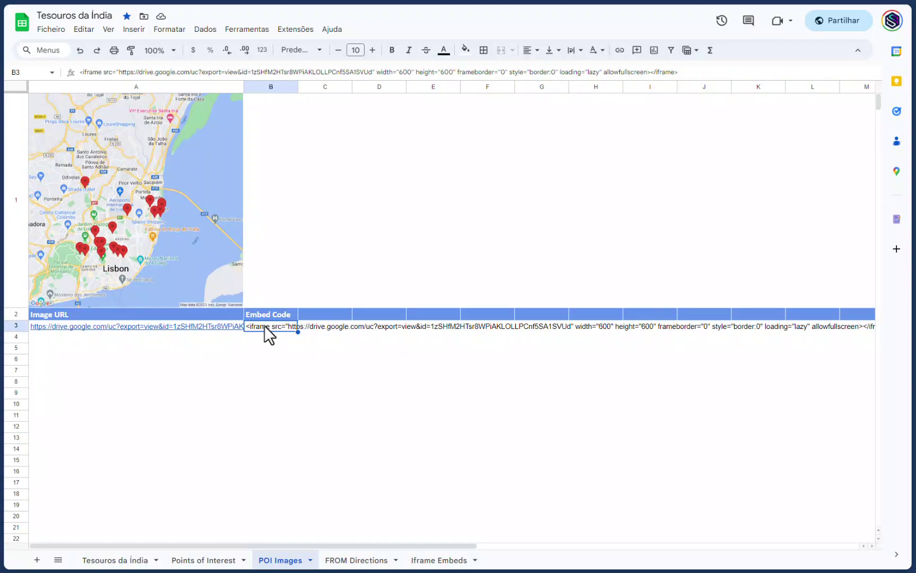
pyautogui.click(428, 565)
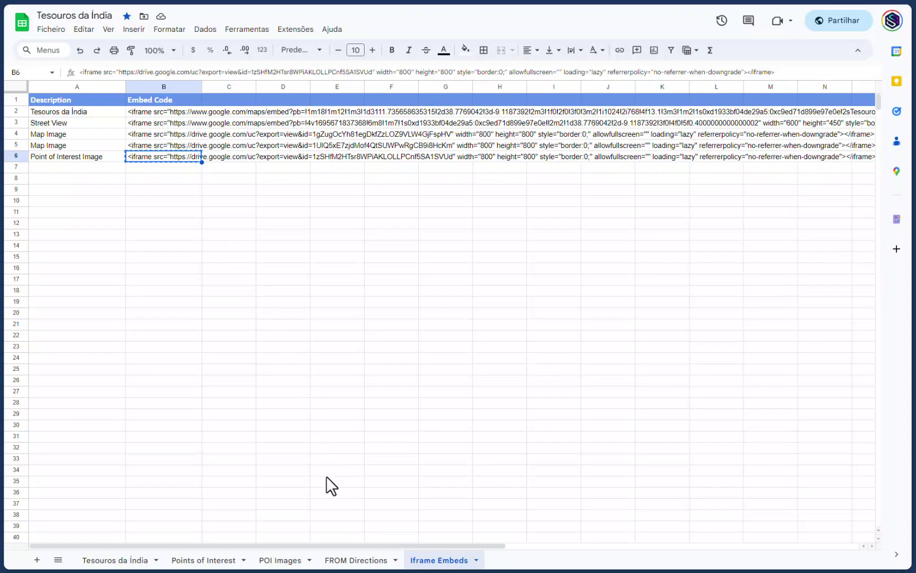
# Highlight the iframe codes in J2:J18 of the FROM Directions sheet and compare that sheet with Iframe Embeds.
pyautogui.click(354, 563)
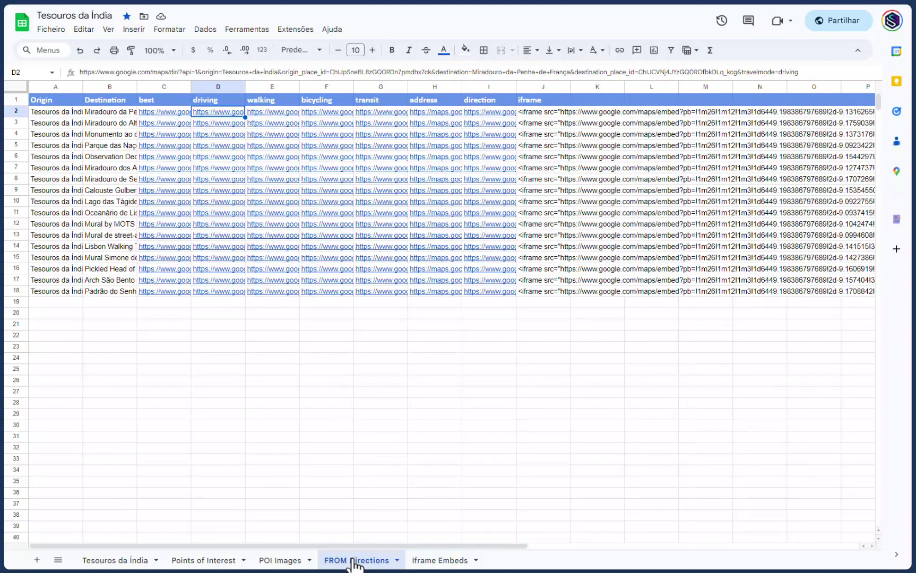
pyautogui.moveTo(550, 110); pyautogui.dragTo(547, 293)
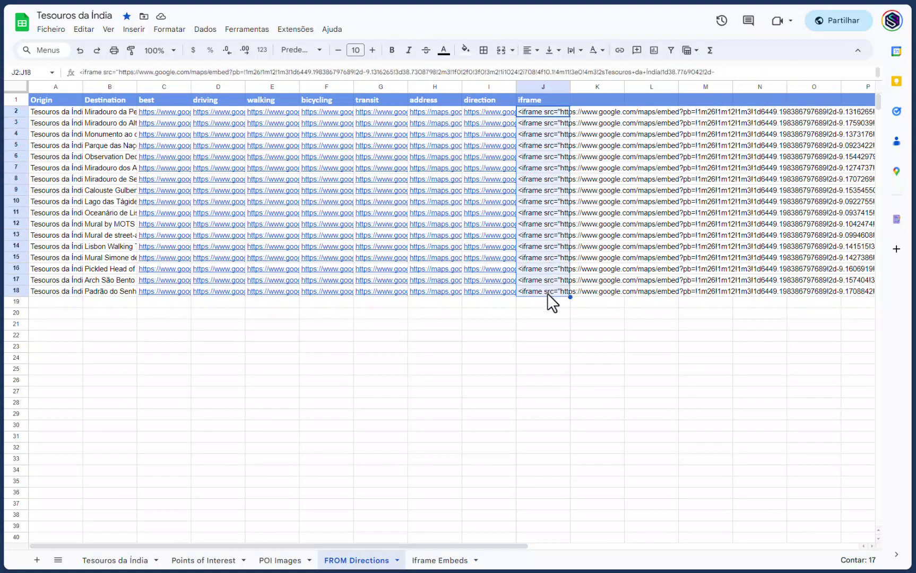
pyautogui.click(445, 562)
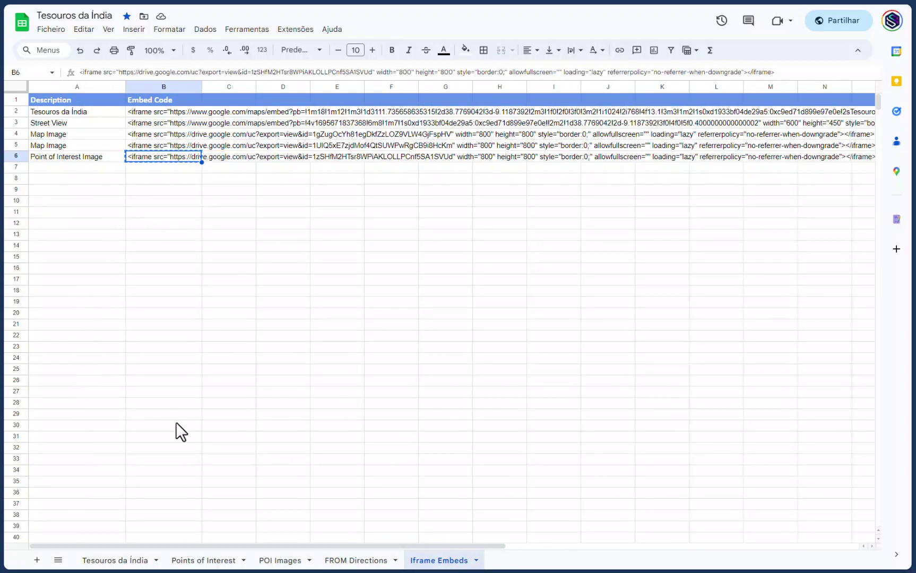
pyautogui.click(360, 562)
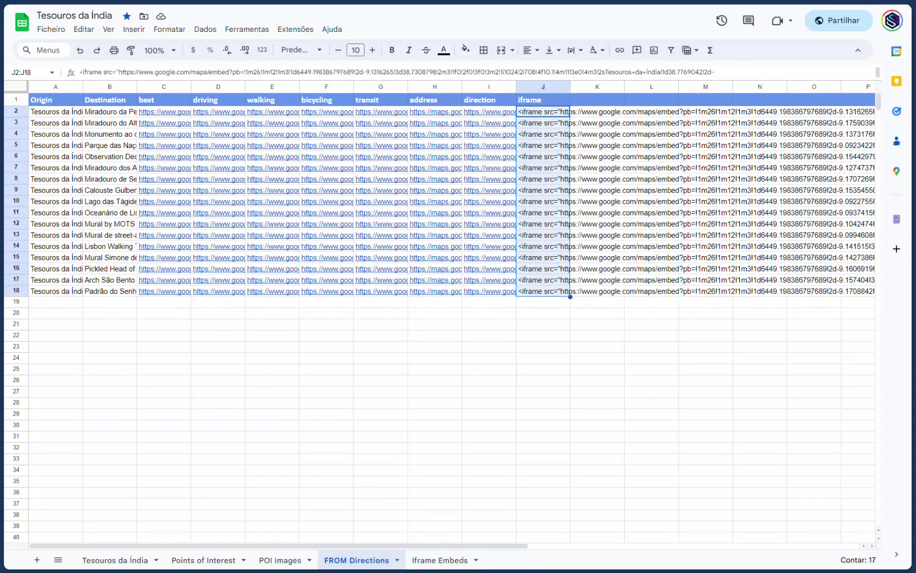
pyautogui.click(444, 567)
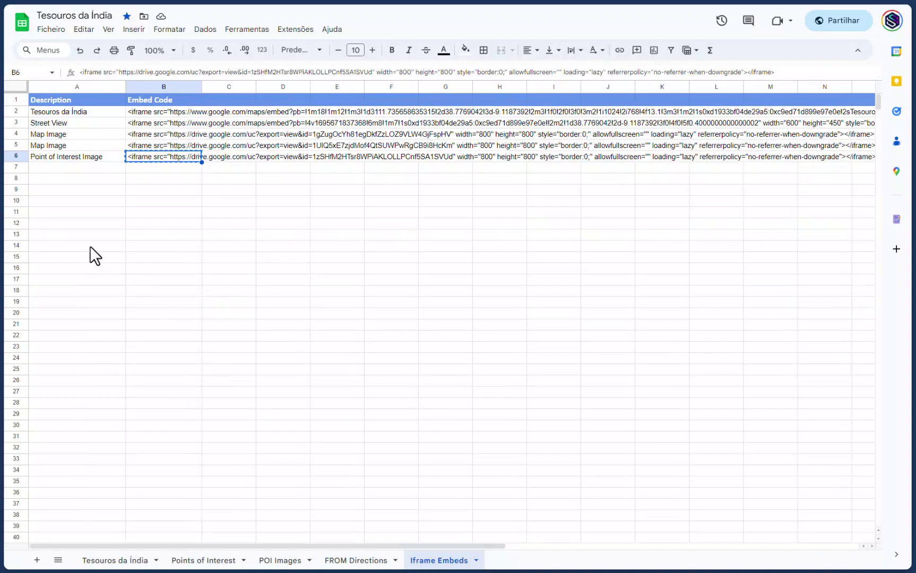